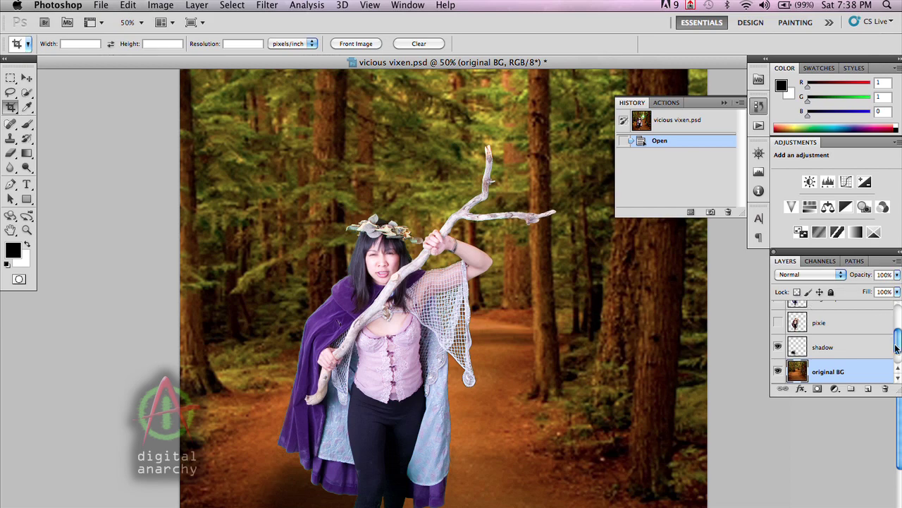
Step: Hide the original BG layer to preview the toon background beneath it, and show the layer again
left_click(777, 371)
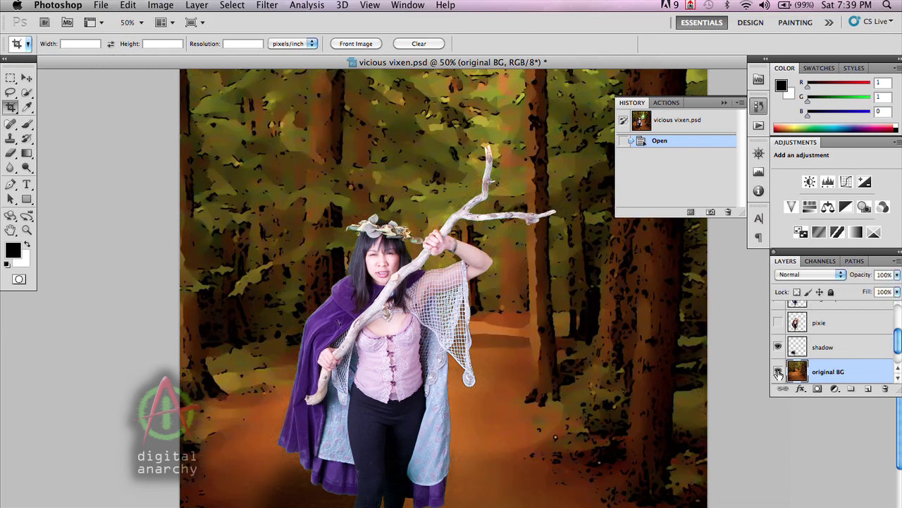
left_click(777, 371)
Step: Open the Digital Anarchy ToonIt! filter on the original pixie layer
left_click_drag(897, 343, 897, 337)
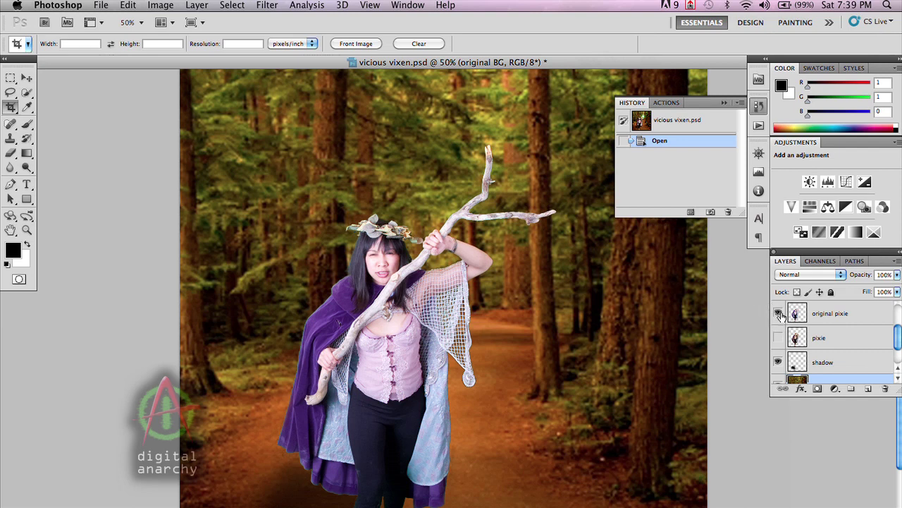
left_click(834, 322)
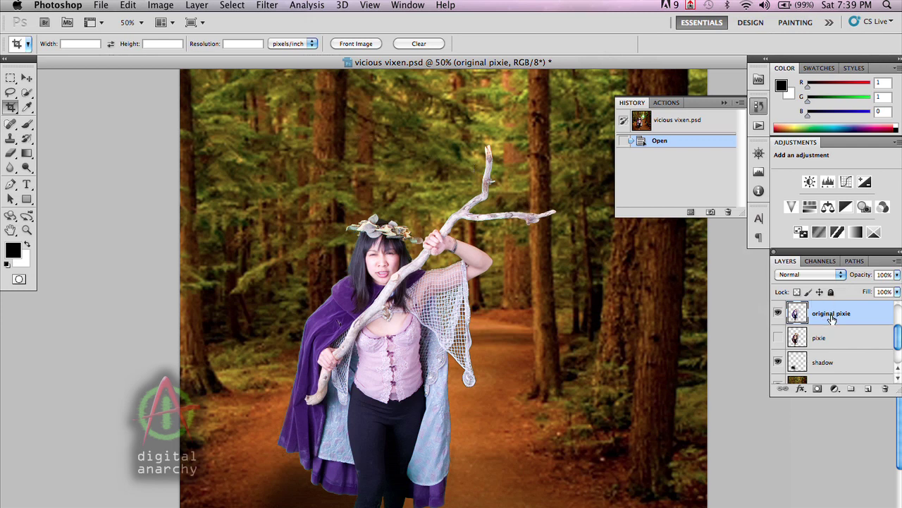
left_click(268, 5)
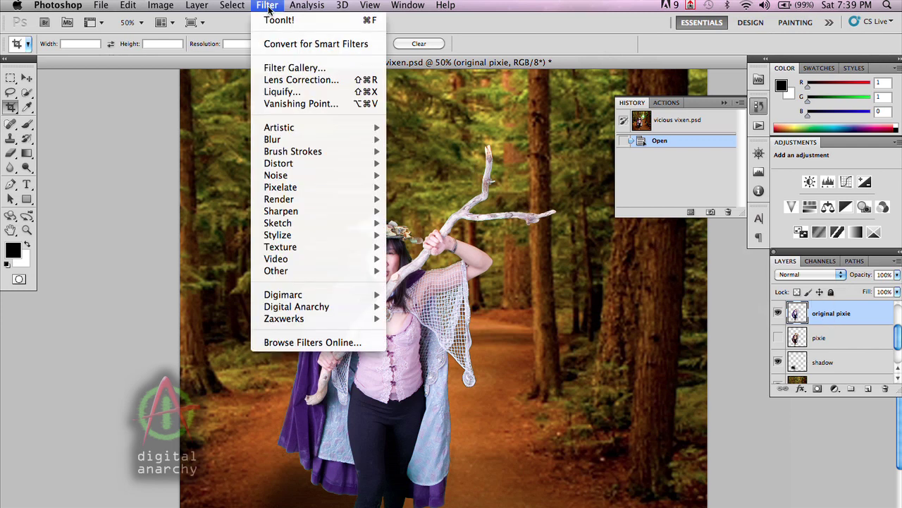
mouse_move(331, 308)
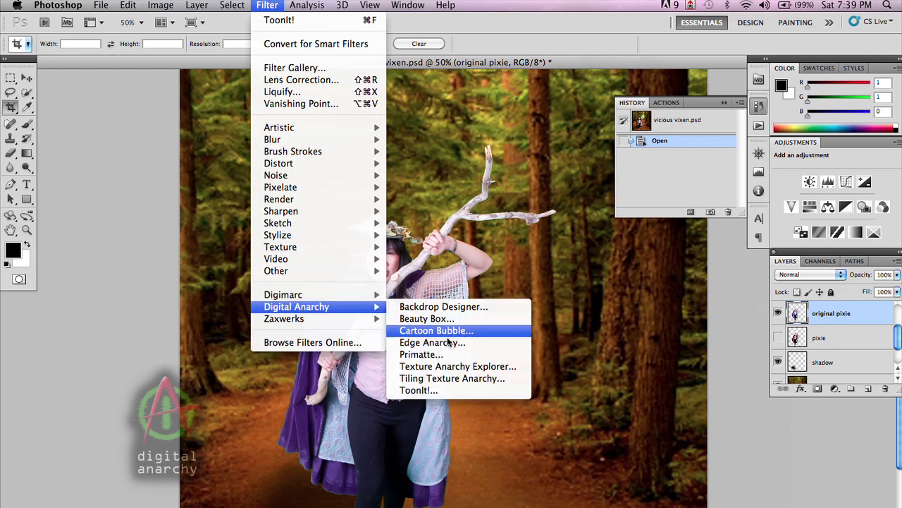
left_click(444, 390)
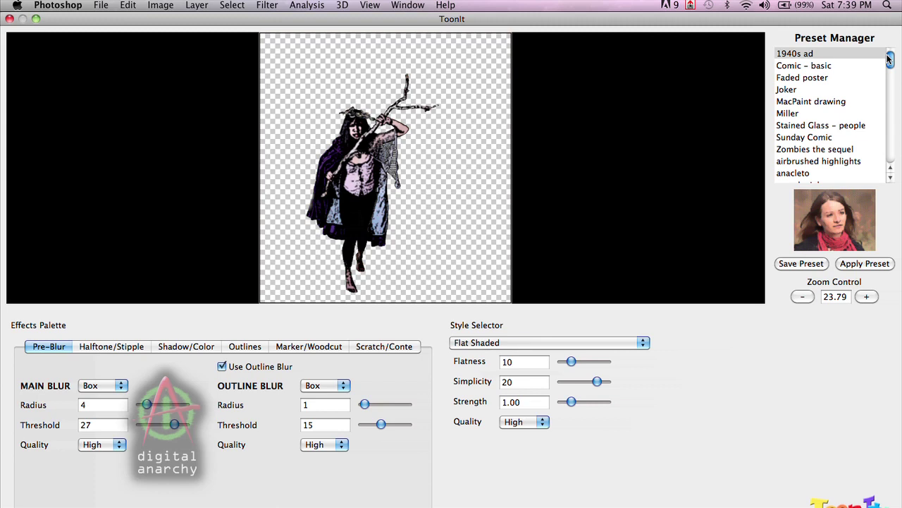
Step: Load the tutorial-foreground preset and enlarge the preview to 100% on the figure's upper body
left_click_drag(892, 62, 889, 161)
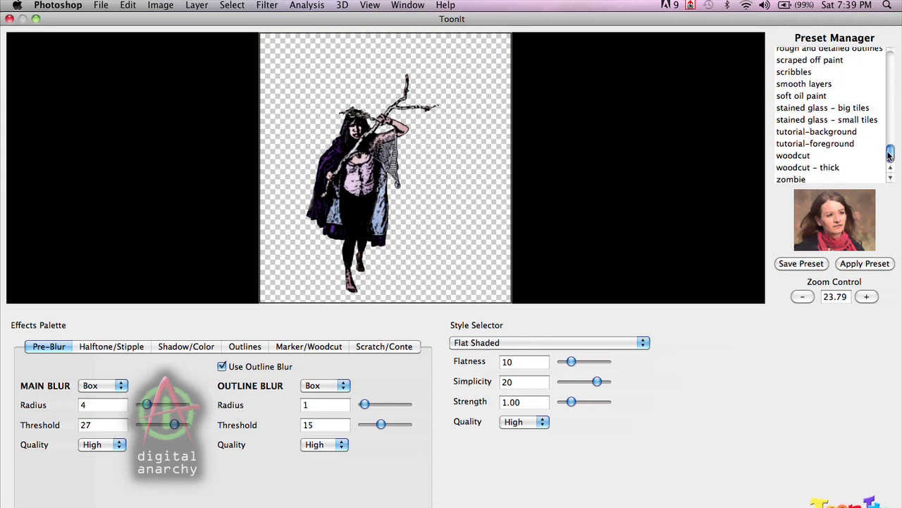
left_click(834, 143)
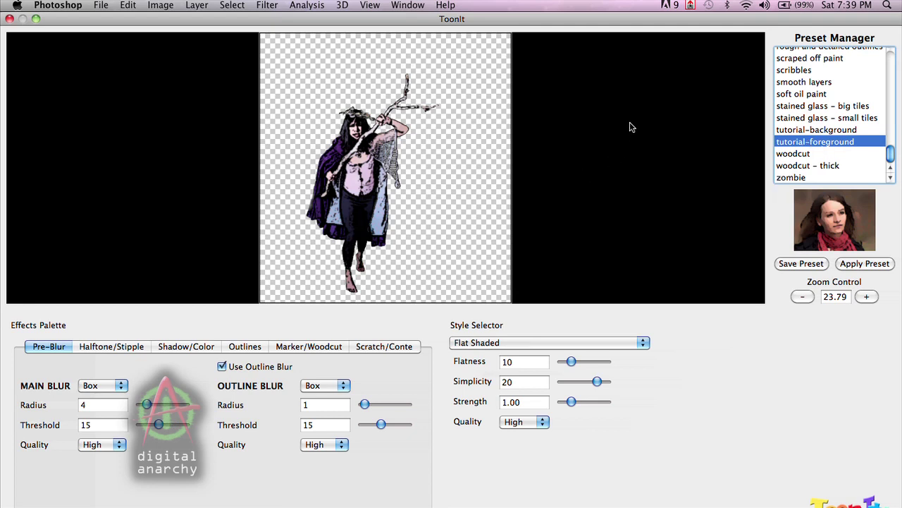
left_click(866, 297)
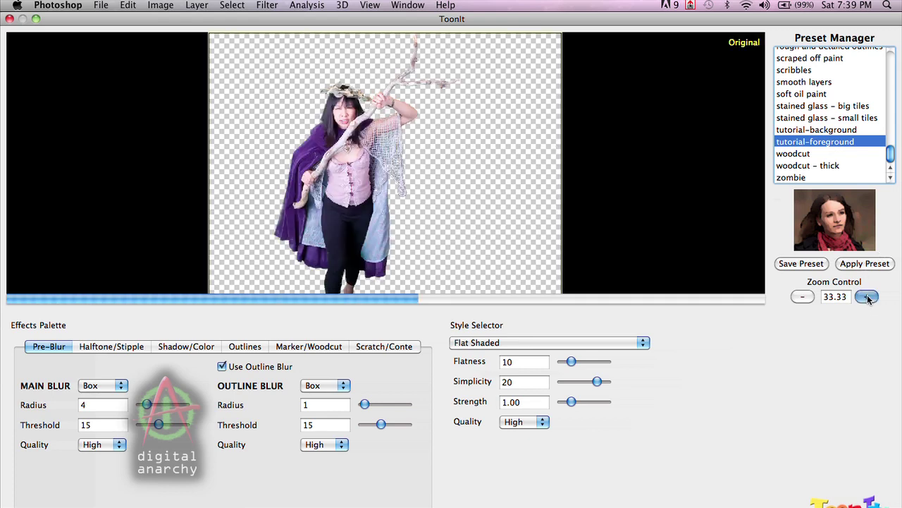
left_click(867, 297)
left_click(867, 297)
left_click(867, 297)
left_click(405, 226)
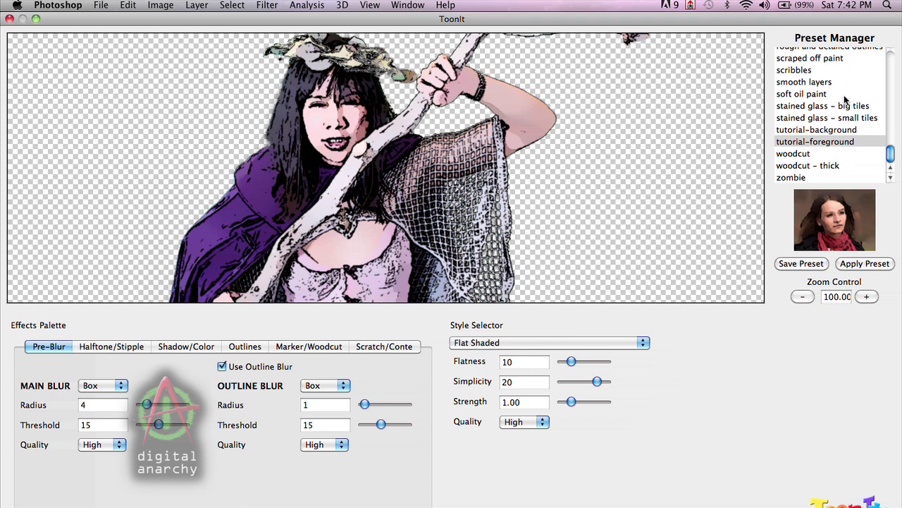
Step: Try the Flat Detailed style and switch back to Flat Shaded
left_click(529, 344)
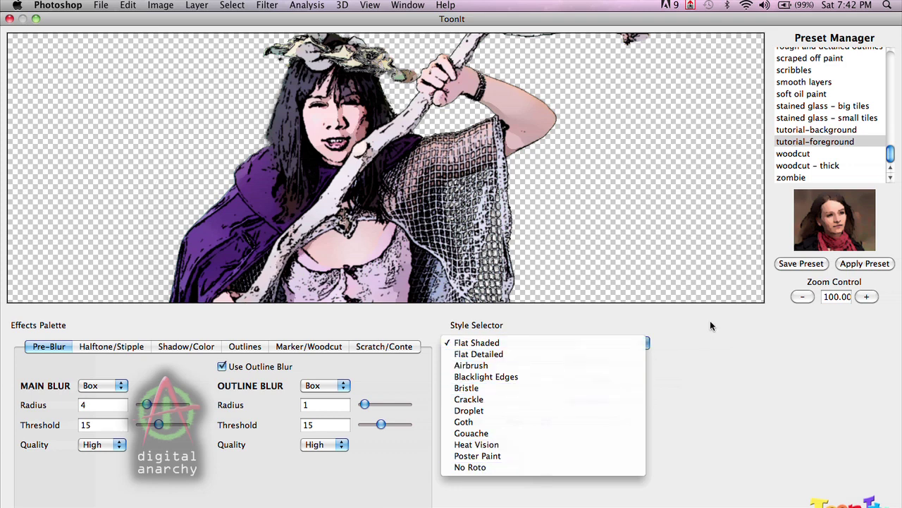
left_click(548, 355)
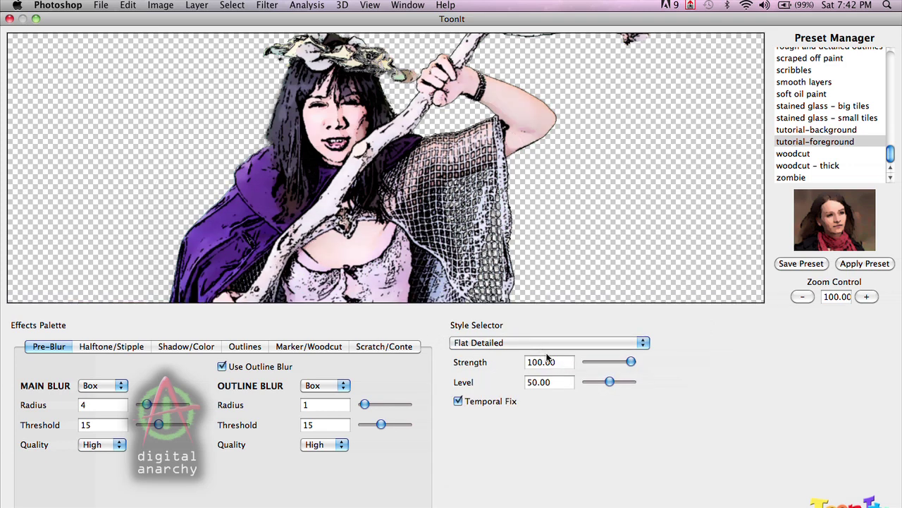
left_click(551, 343)
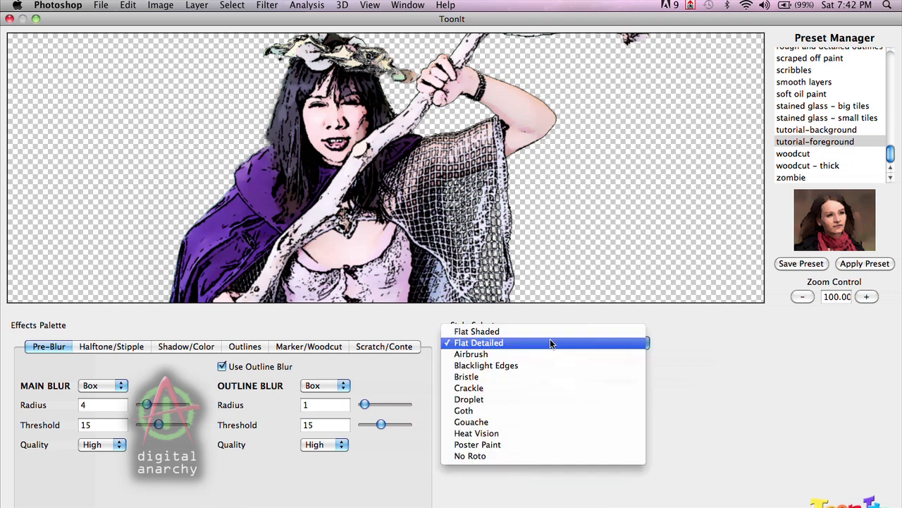
left_click(557, 332)
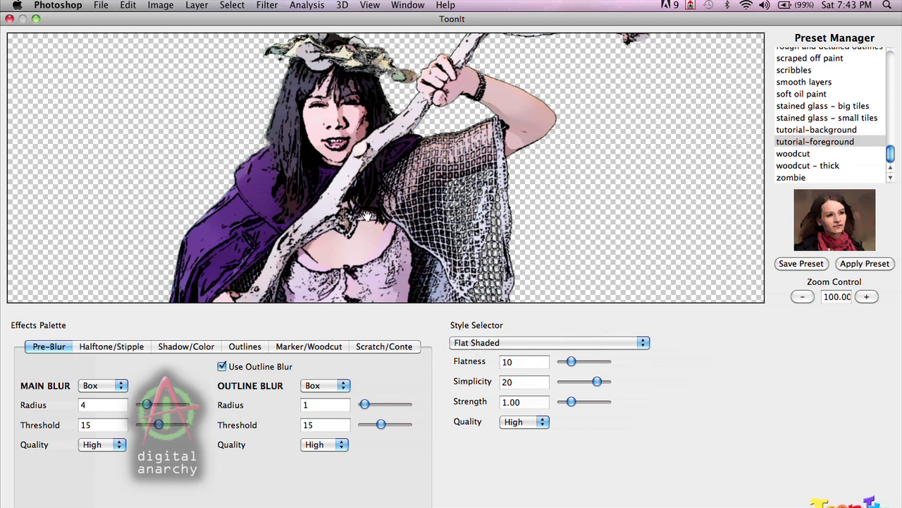
Step: Turn the comic outlines off and on again to compare the image with and without them
left_click(247, 347)
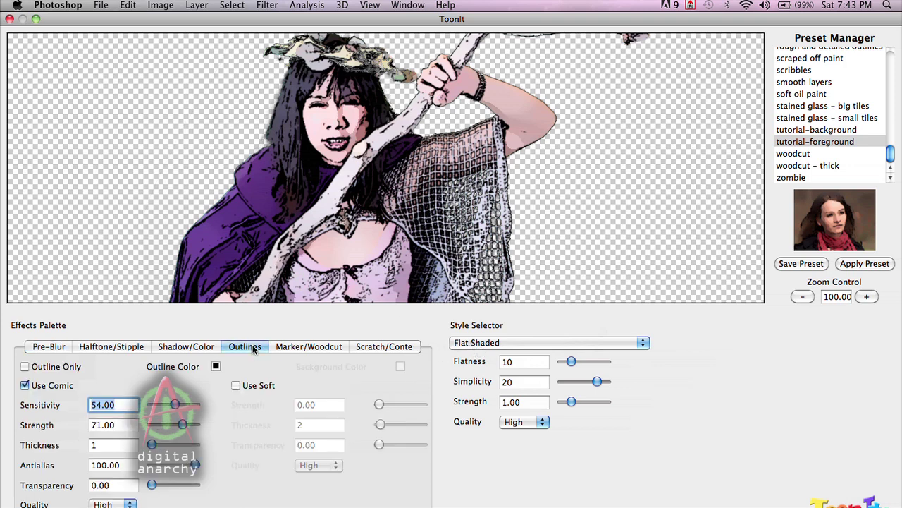
left_click(25, 386)
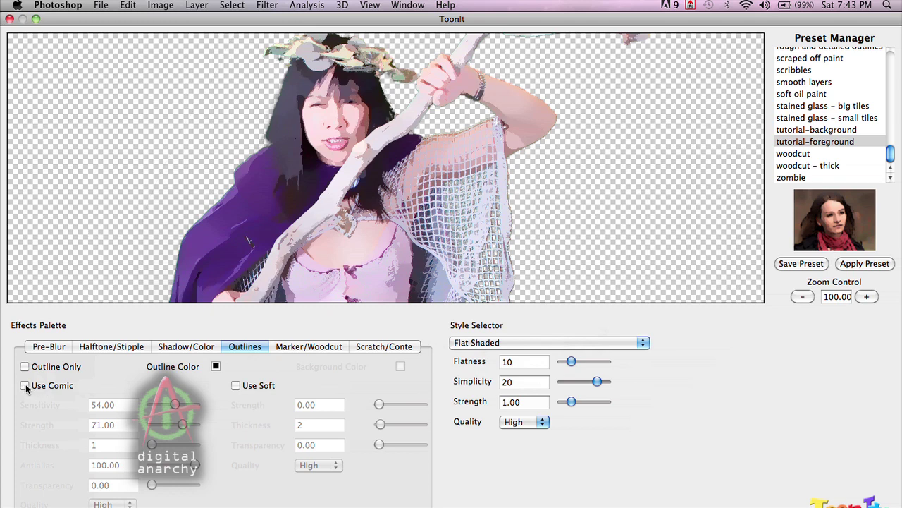
left_click(25, 386)
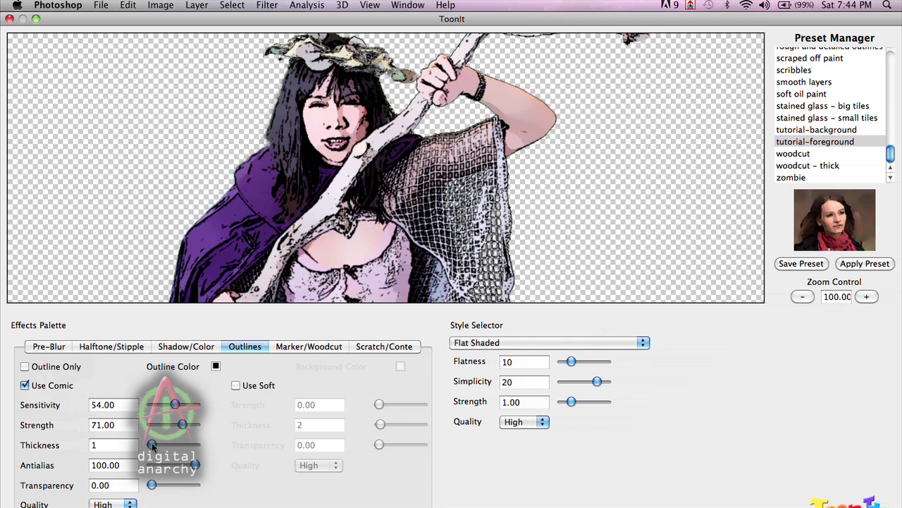
Step: Try a comic outline sensitivity of 18 with strength 99, and raise the sensitivity to 34
left_click_drag(150, 443, 155, 444)
left_click_drag(175, 406, 160, 404)
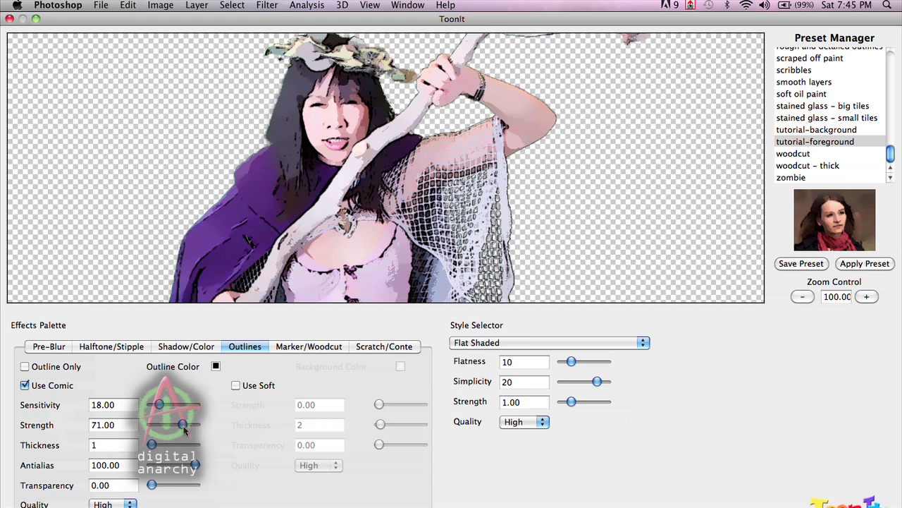
left_click_drag(182, 425, 195, 425)
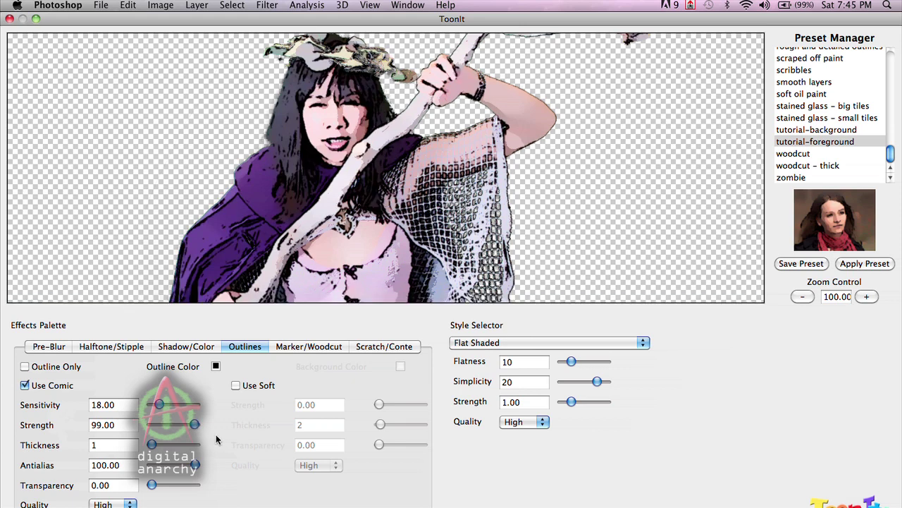
left_click_drag(160, 407, 169, 406)
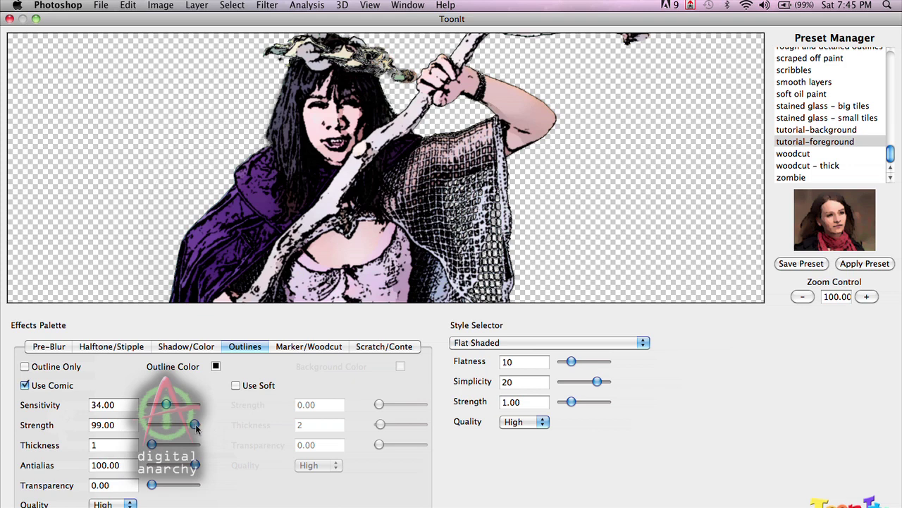
Step: Set the comic outline strength to 68, try sensitivities of 52 and 91, and settle on 54
left_click_drag(197, 425, 175, 408)
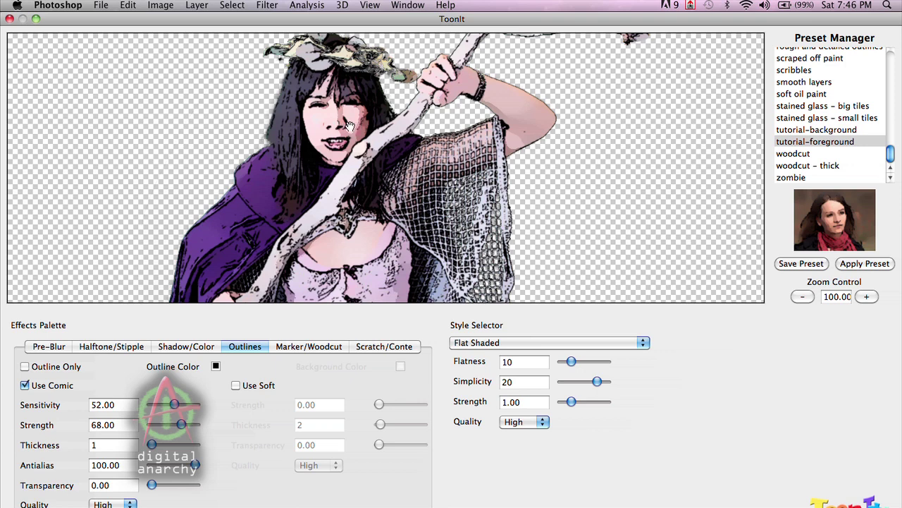
left_click_drag(176, 404, 191, 407)
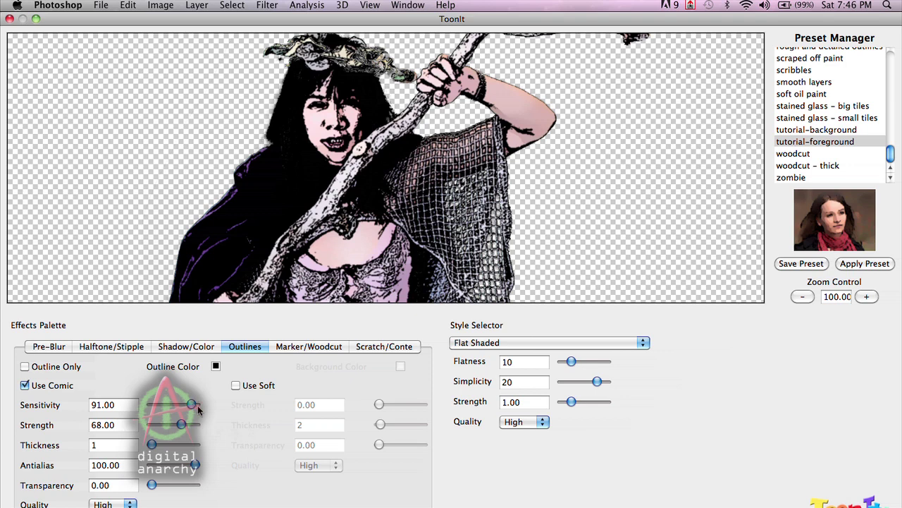
left_click_drag(195, 408, 176, 405)
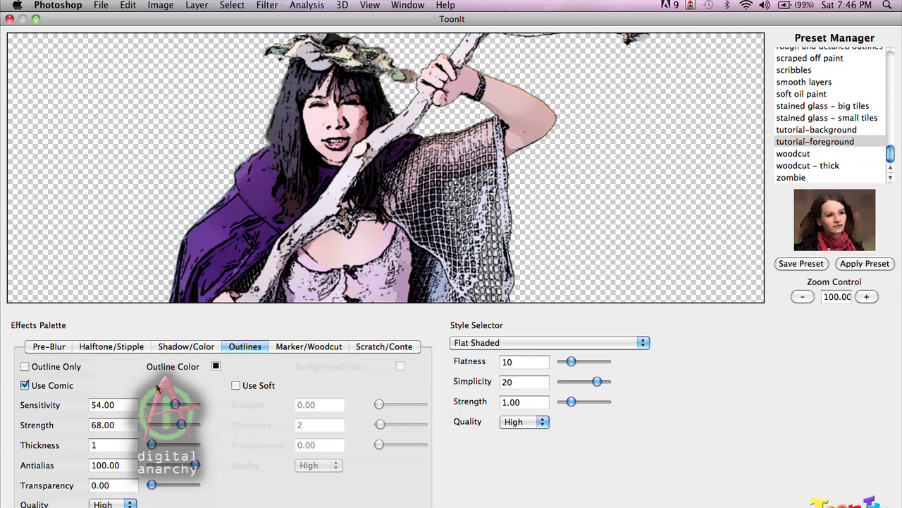
Step: Turn off the comic outlines so only the flat shading is previewed
left_click(59, 347)
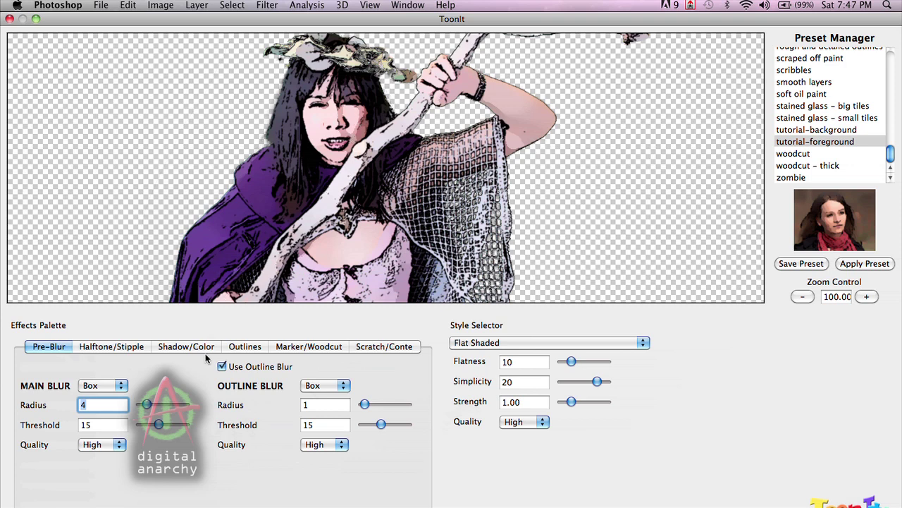
left_click(244, 347)
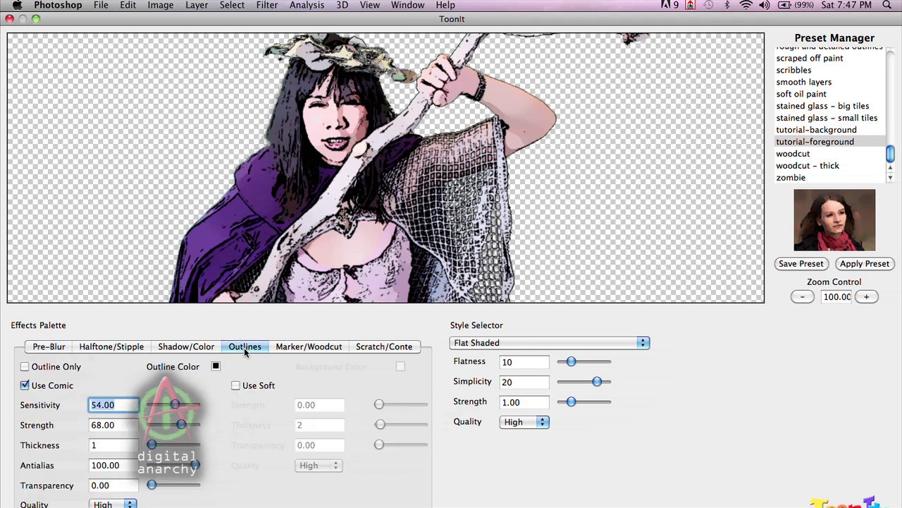
left_click(25, 385)
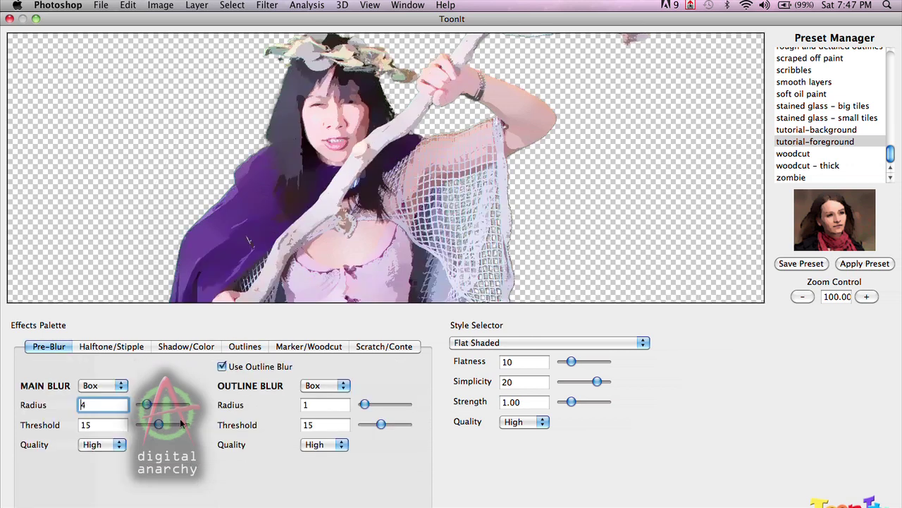
Step: Test main blur thresholds of 34, 2 and 31, and set the threshold back to 15
left_click_drag(161, 423, 187, 427)
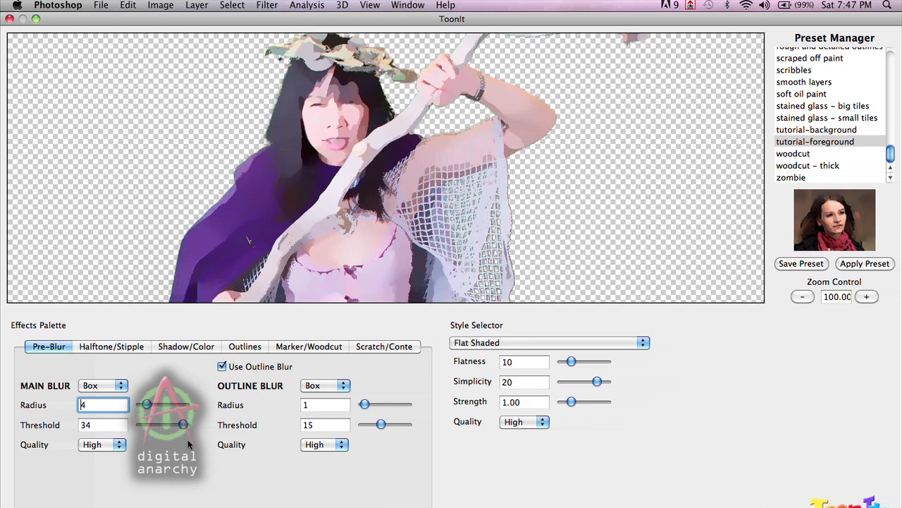
left_click_drag(183, 421, 144, 425)
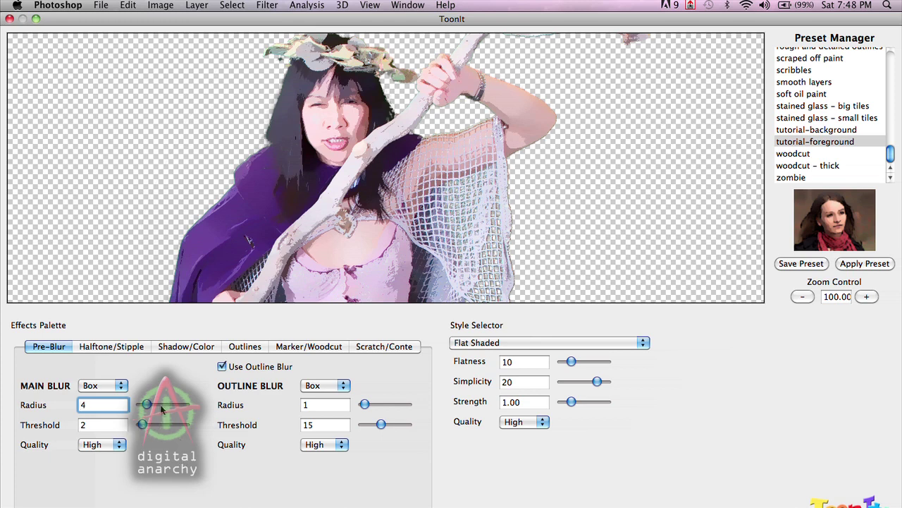
left_click_drag(145, 425, 179, 425)
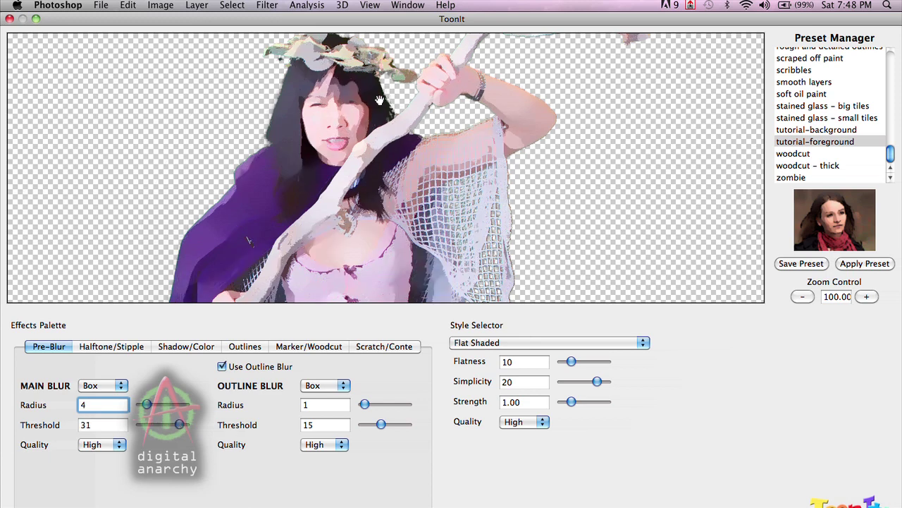
left_click_drag(182, 425, 162, 429)
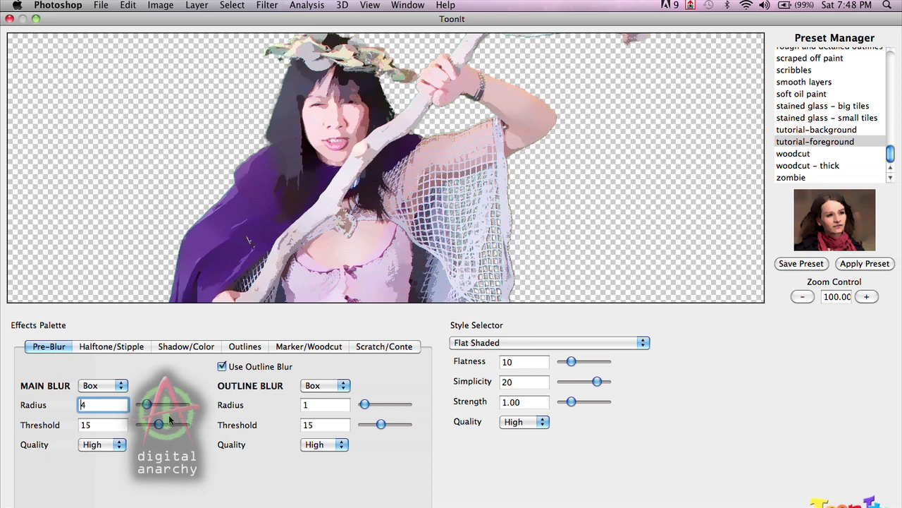
Step: Turn the comic outlines back on and enable Outline Only
left_click(244, 346)
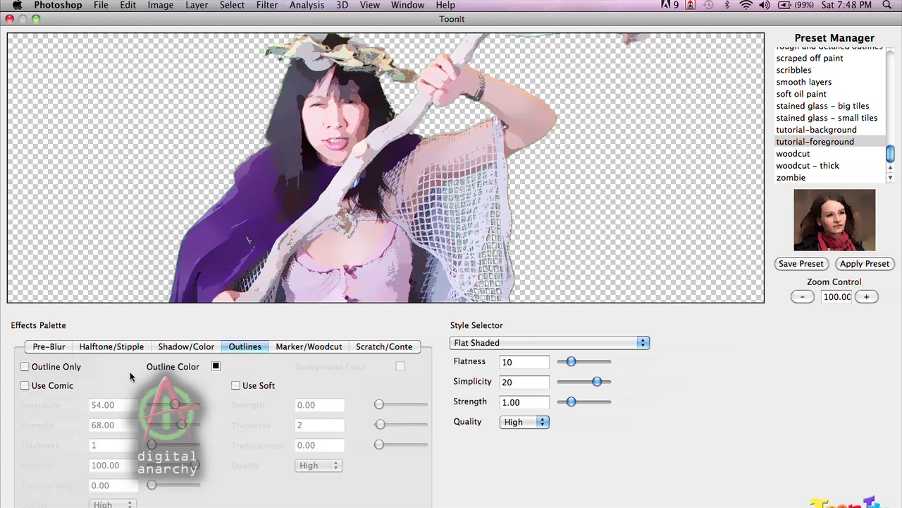
left_click(24, 385)
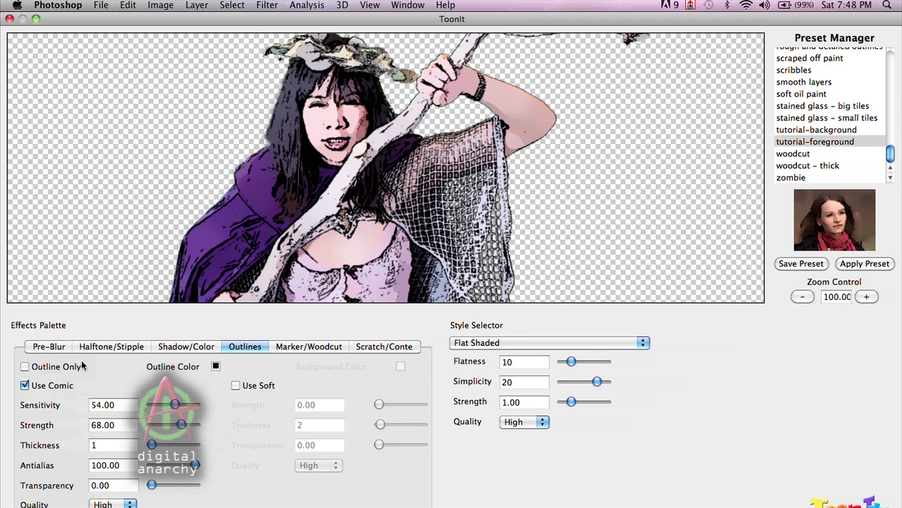
left_click(25, 365)
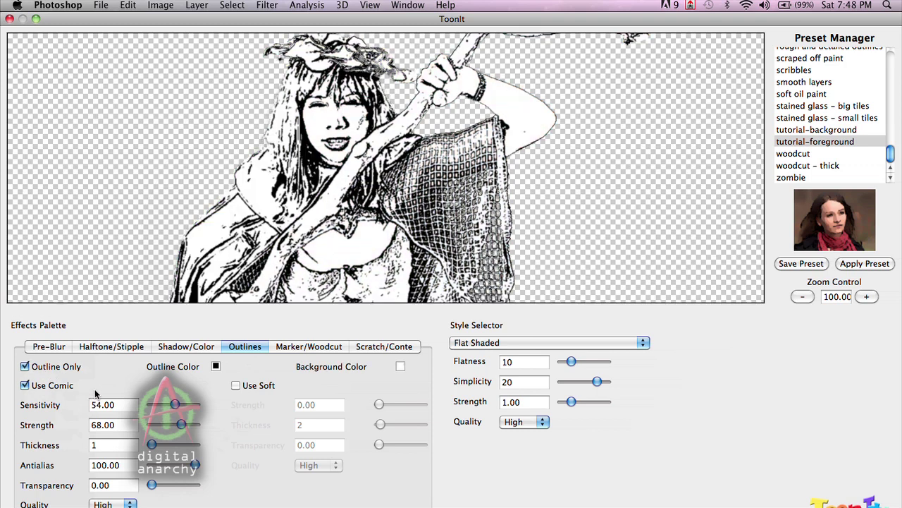
Step: Set the outline blur radius to 26
left_click(54, 349)
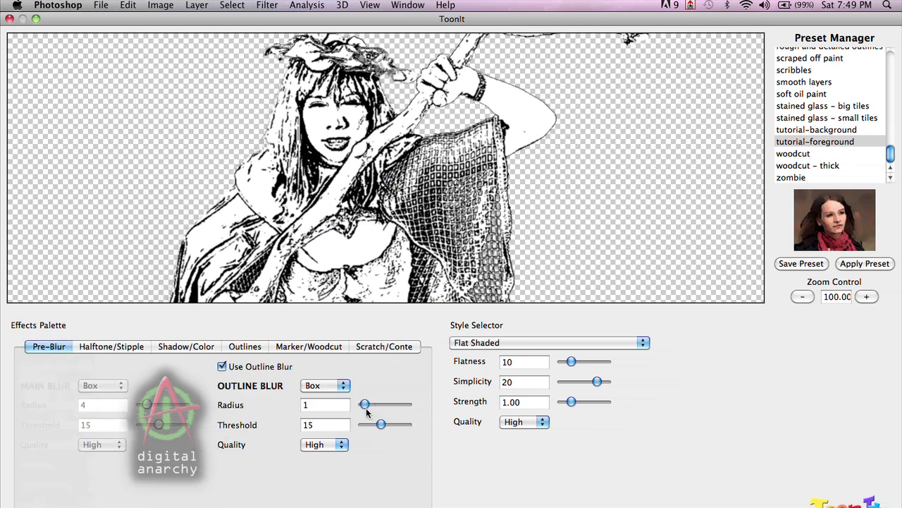
left_click_drag(363, 404, 399, 406)
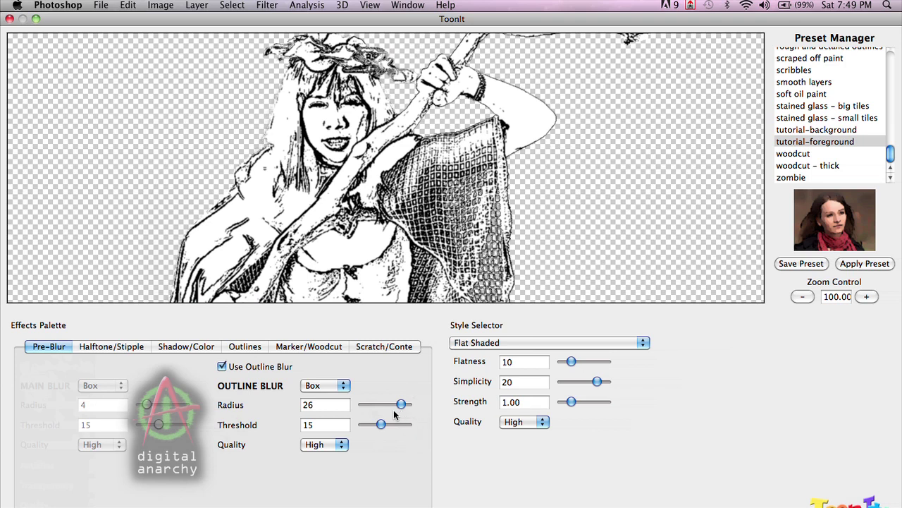
Step: Test an outline blur threshold of 32 and a radius of 0, and settle on radius 3 with threshold 17
left_click_drag(387, 426, 404, 427)
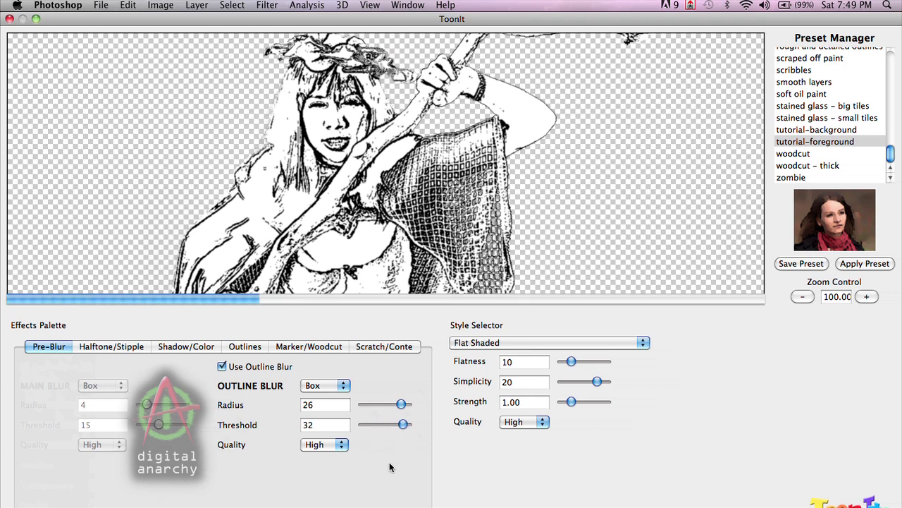
left_click_drag(403, 424, 363, 407)
left_click(403, 407)
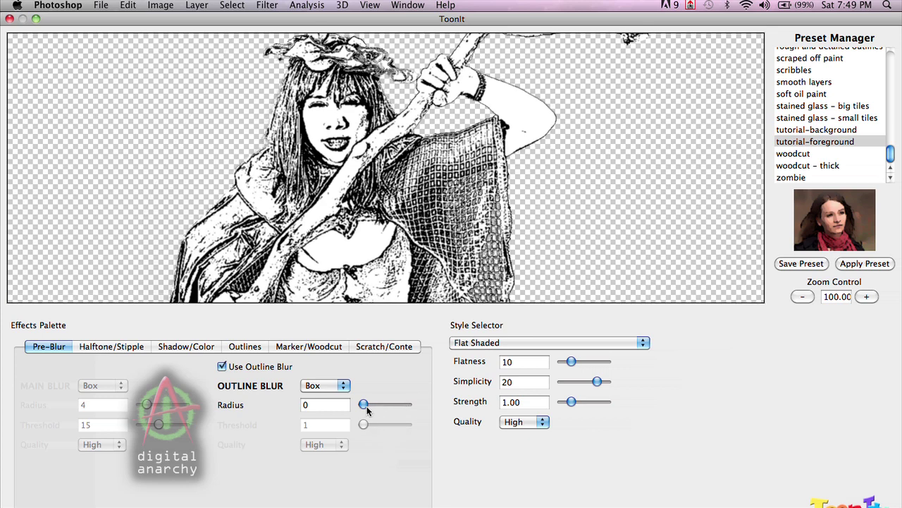
left_click_drag(364, 408, 383, 424)
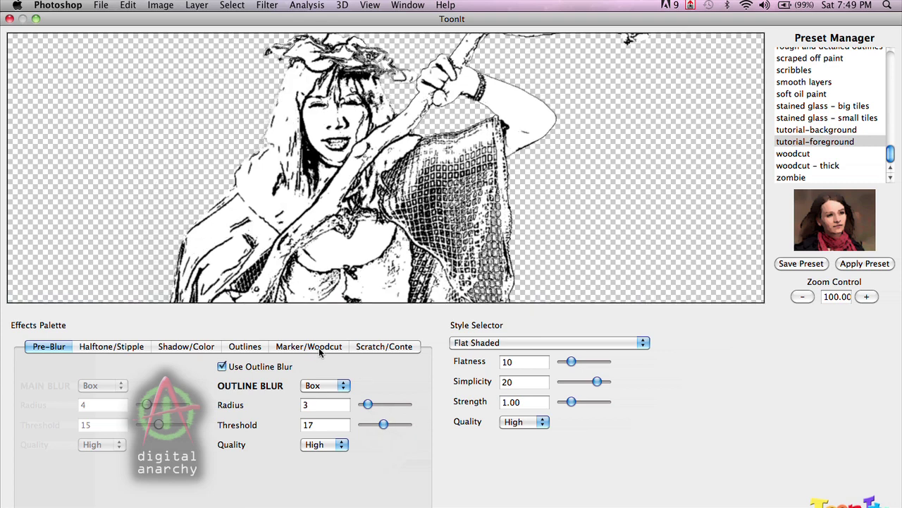
Step: Disable Outline Only for the outlines and apply the ToonIt! filter to the original pixie layer
left_click(255, 348)
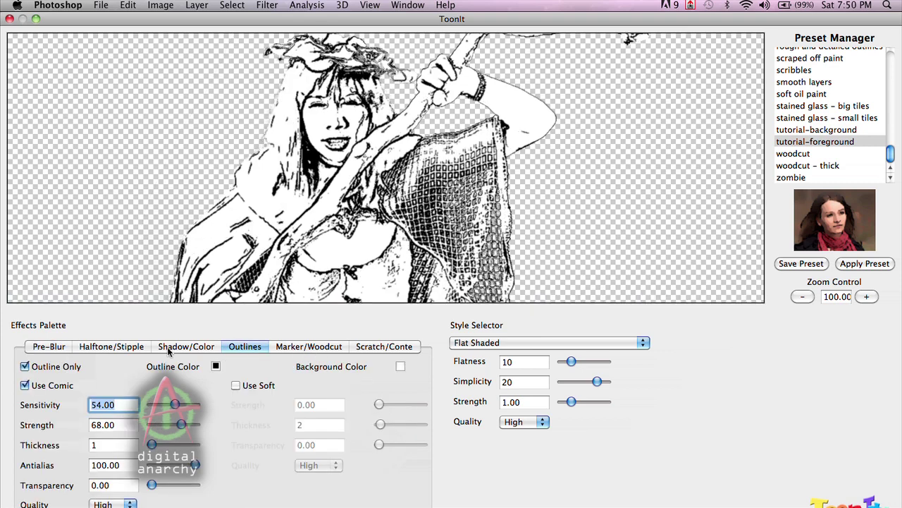
left_click(24, 366)
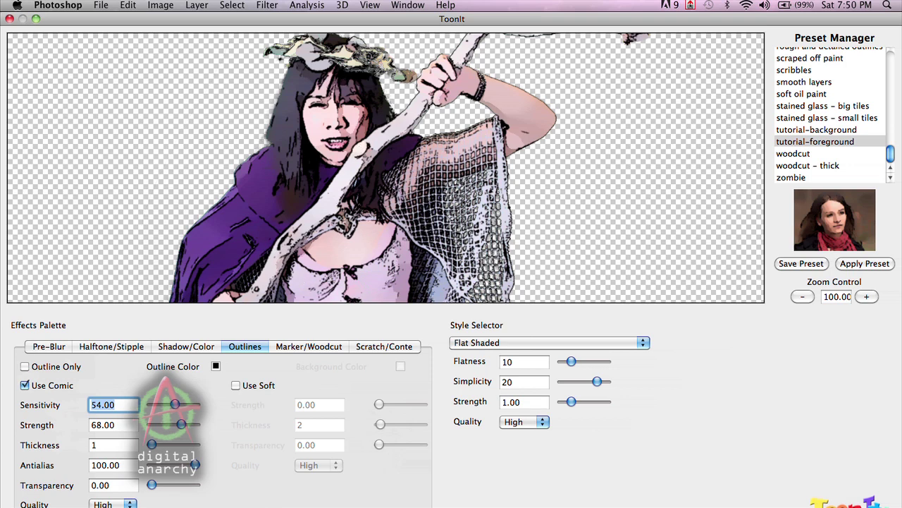
key("Escape")
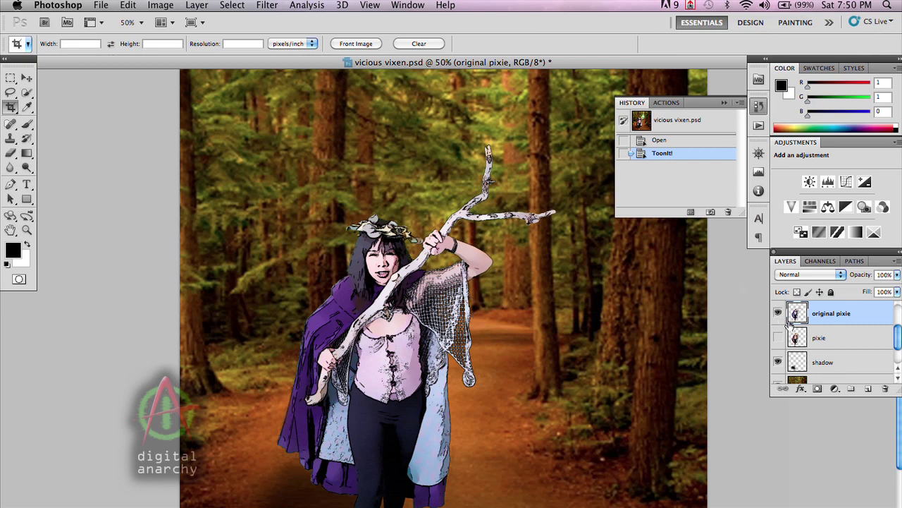
Step: Apply the ToonIt! filter to the original BG layer with the tutorial-background preset, checking its outlines and blur at 100% zoom
left_click_drag(898, 335, 898, 350)
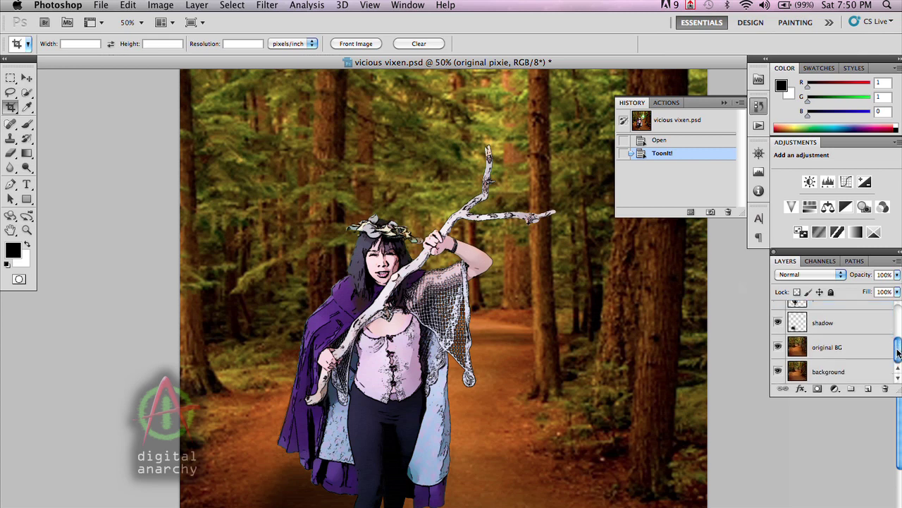
left_click(828, 348)
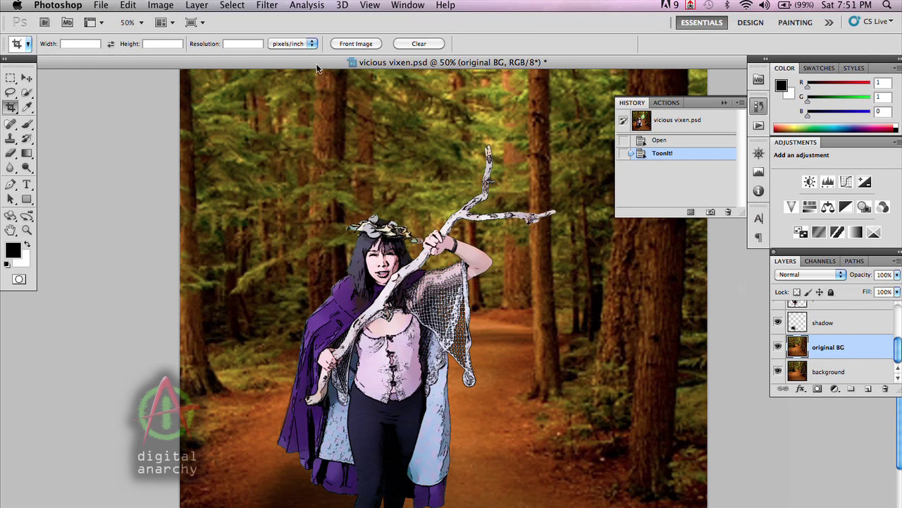
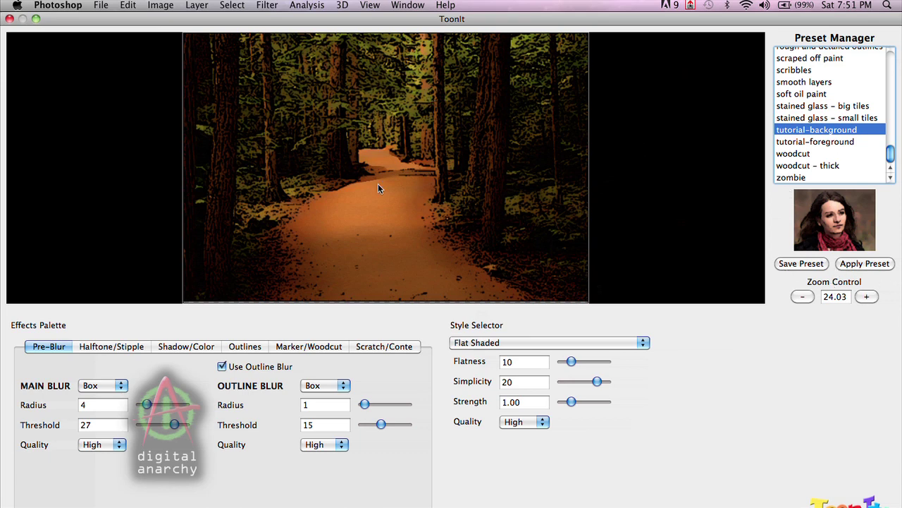
left_click(868, 297)
left_click(868, 297)
left_click(868, 296)
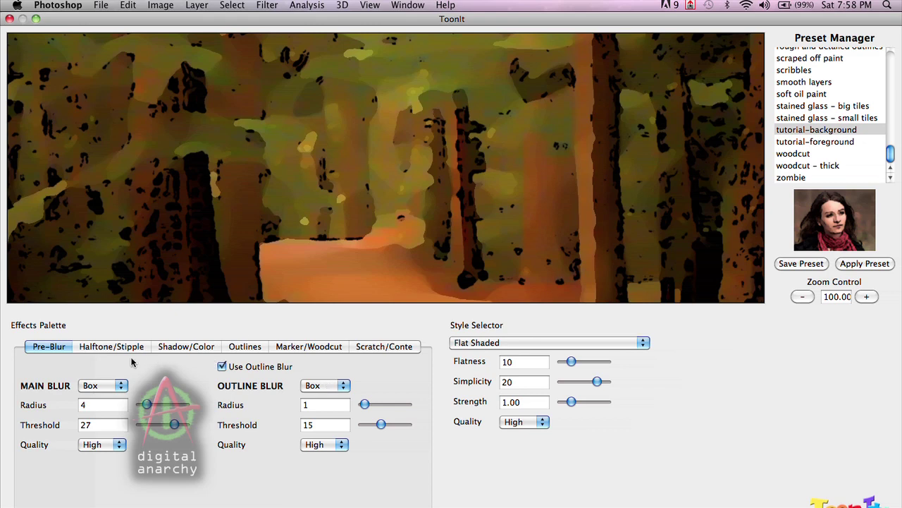
left_click(259, 355)
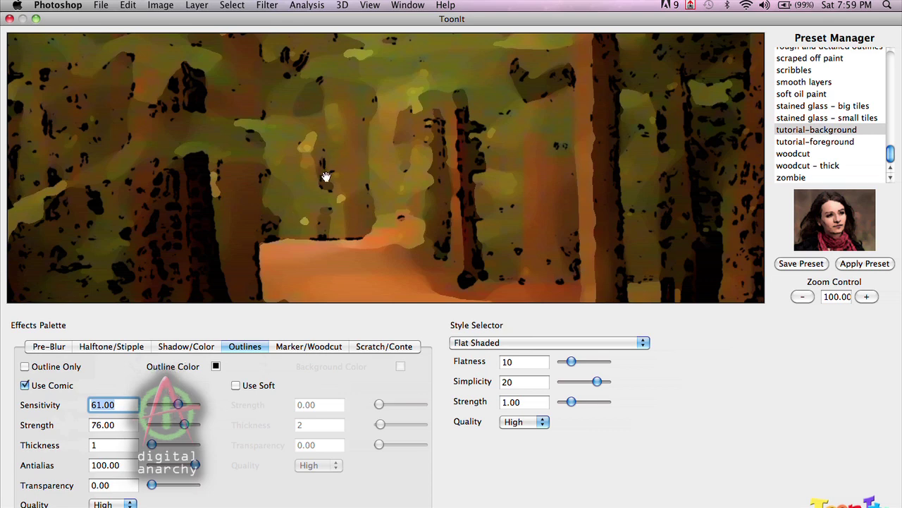
left_click(62, 341)
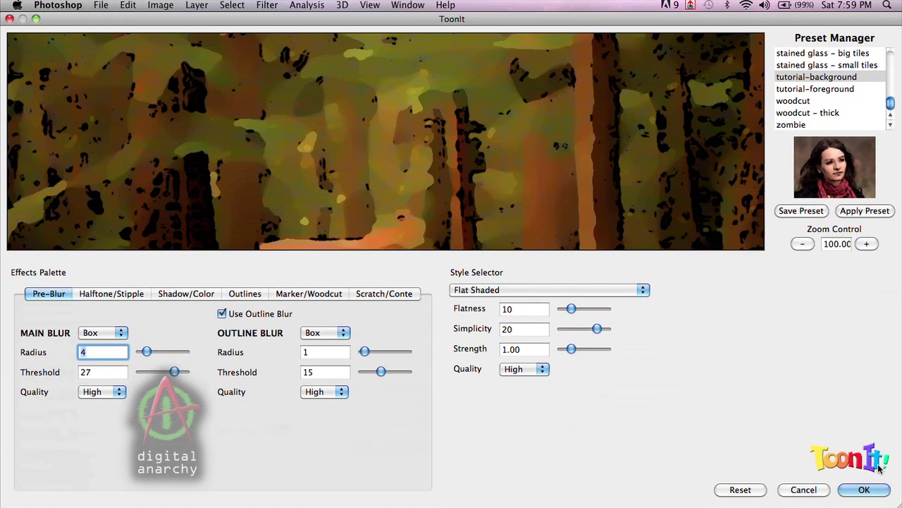
left_click(865, 490)
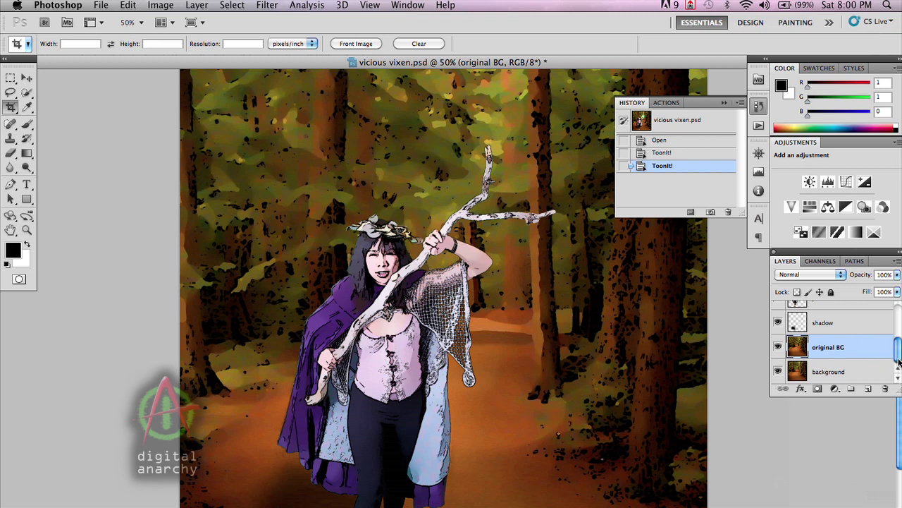
Step: Apply a Warming Filter (81) photo filter with a density above 25% to the original pixie layer
mouse_move(898, 359)
left_mouse_down()
mouse_move(898, 368)
mouse_move(899, 345)
left_mouse_up()
scroll(856, 343, "up", 3)
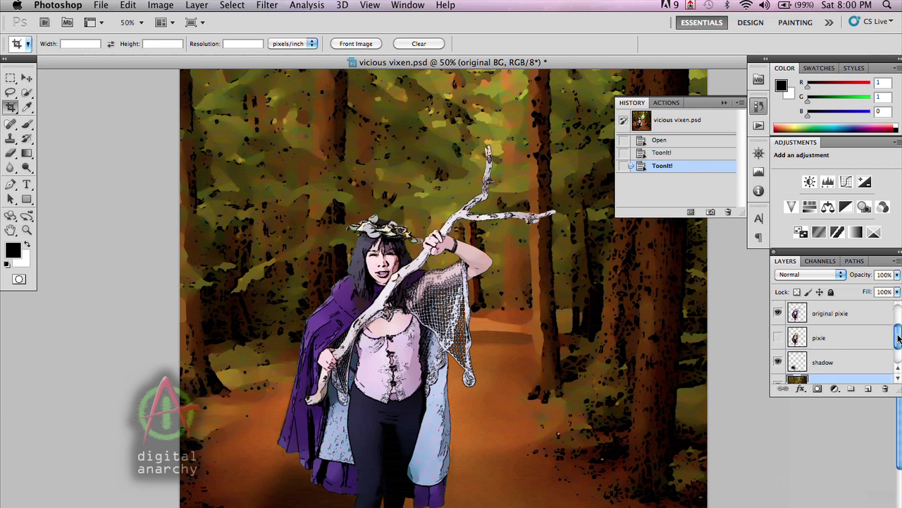
left_click(836, 317)
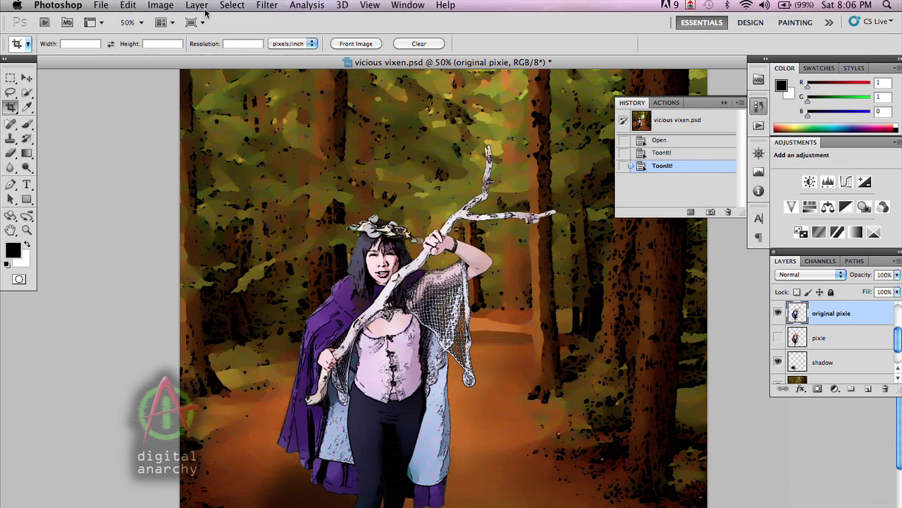
left_click(169, 7)
mouse_move(181, 47)
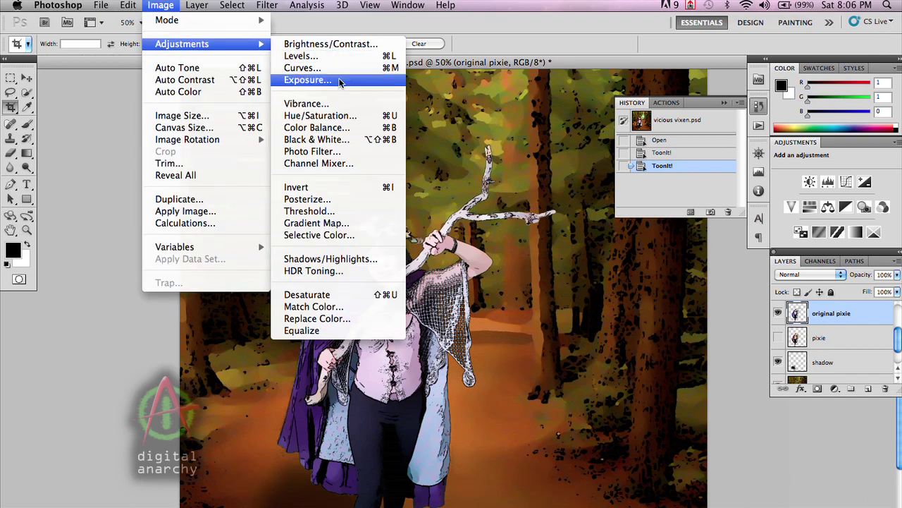
left_click(374, 155)
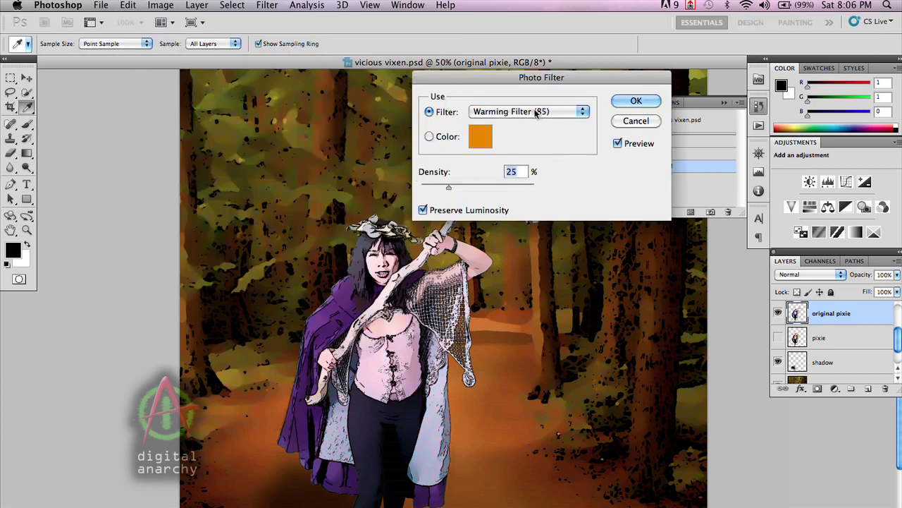
left_click(538, 114)
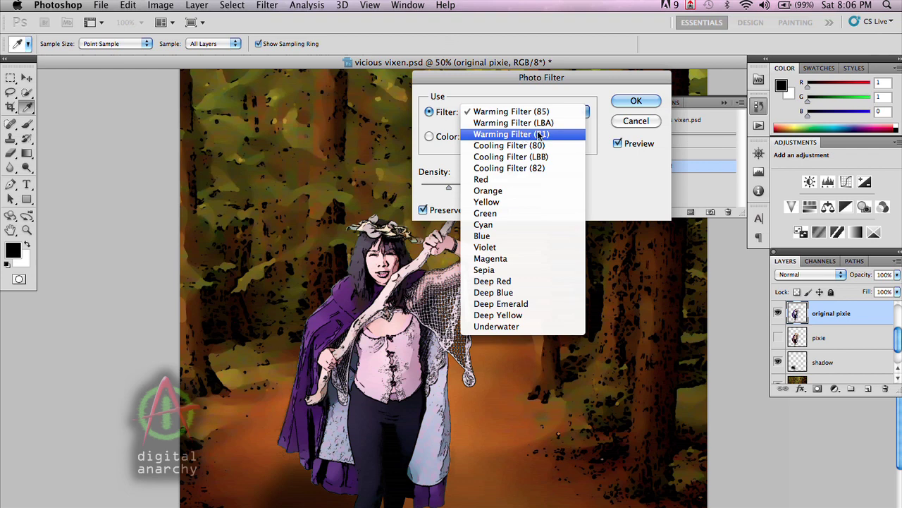
left_click(541, 138)
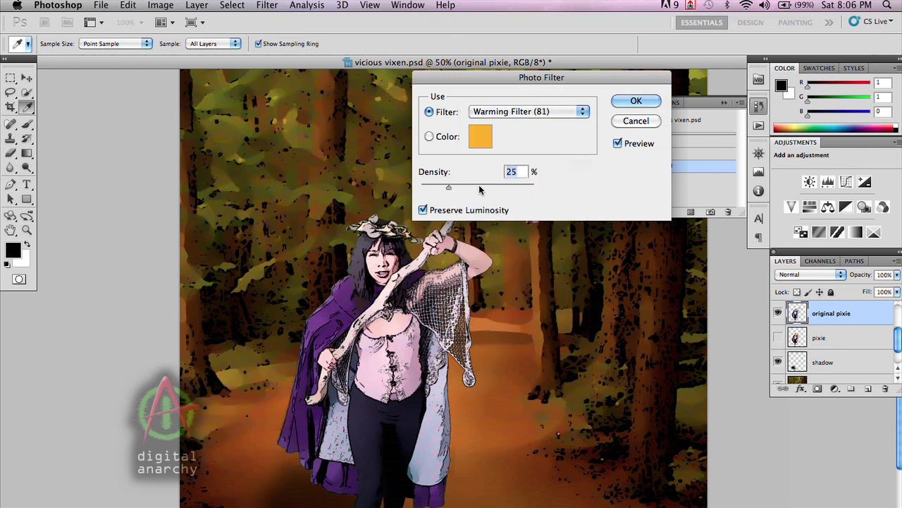
left_click_drag(449, 189, 492, 191)
left_click(636, 103)
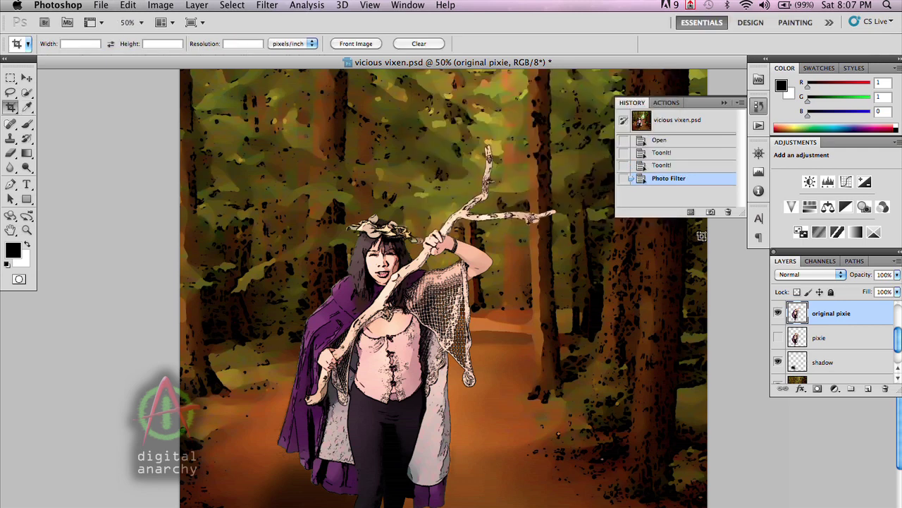
Step: Compare the pixie with and without the photo filter, and the scene with and without the shadow layer
key("super+z")
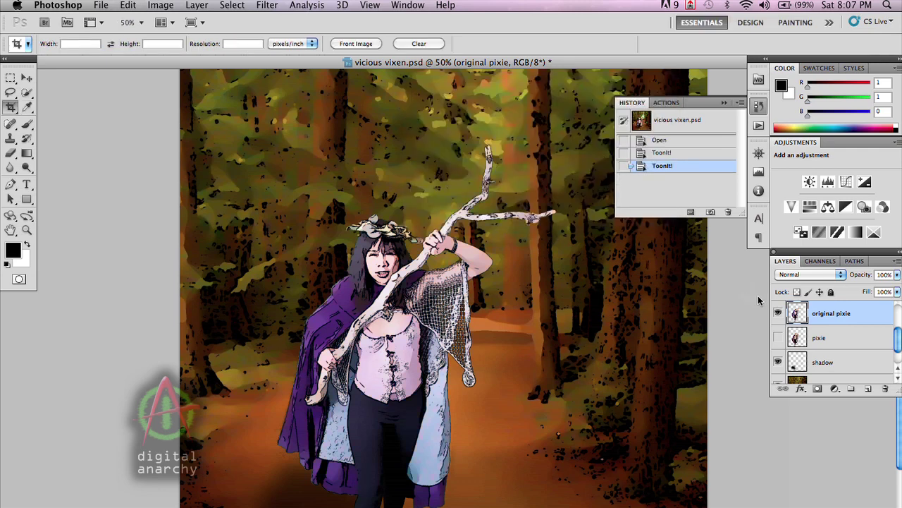
key("super+z")
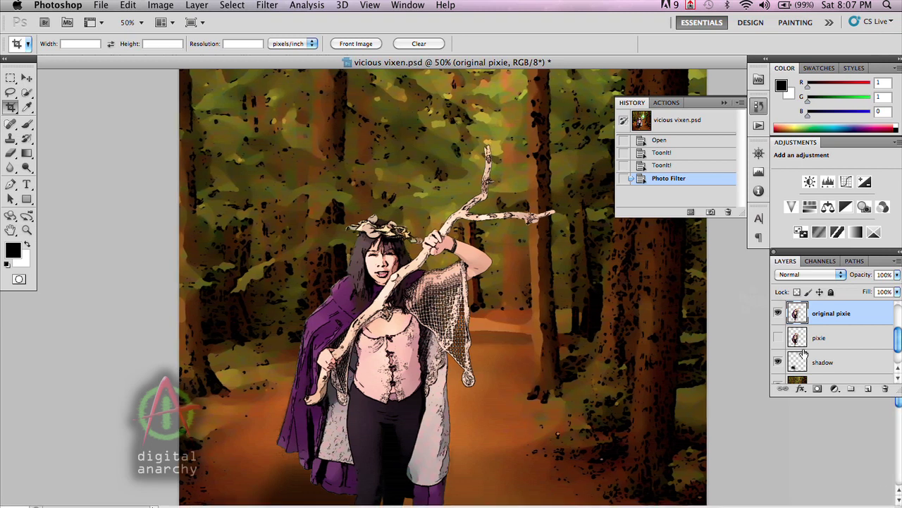
left_click_drag(482, 380, 490, 289)
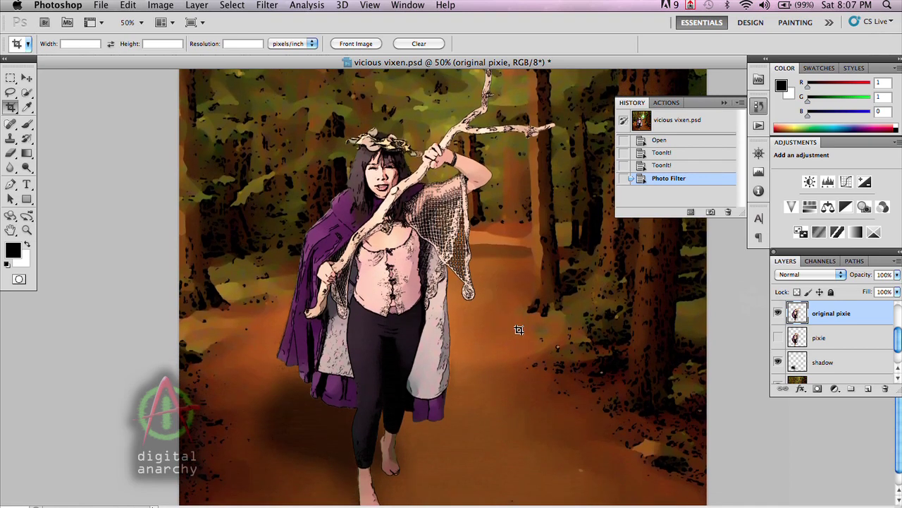
left_click(778, 363)
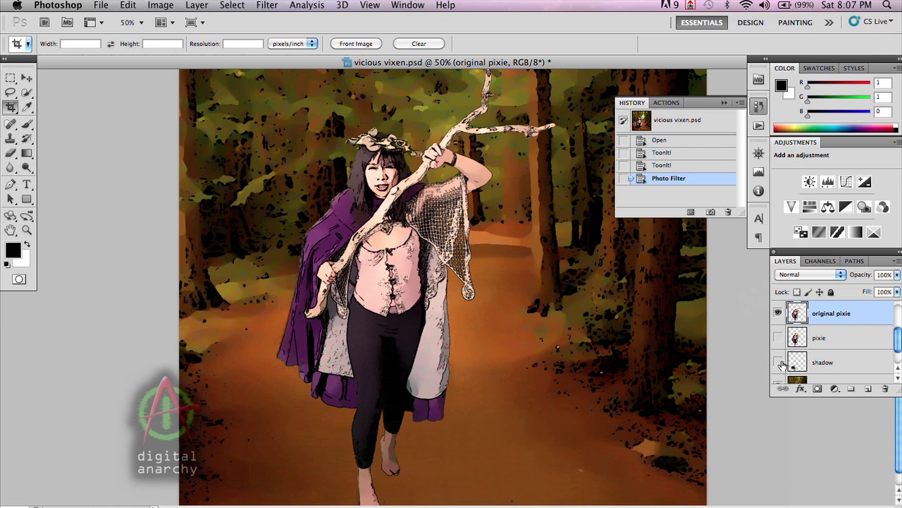
left_click(779, 362)
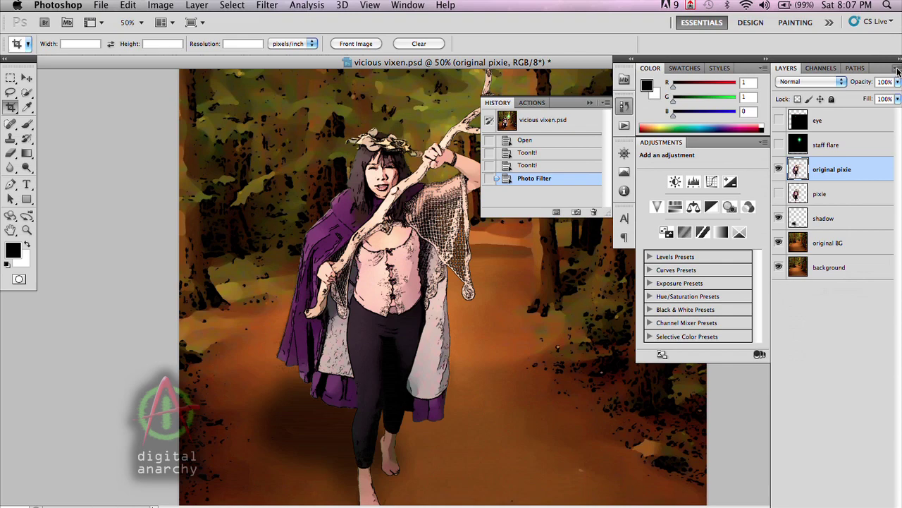
Step: Duplicate the original pixie layer as "shadow" and place the copy directly below the original pixie layer
left_click(897, 69)
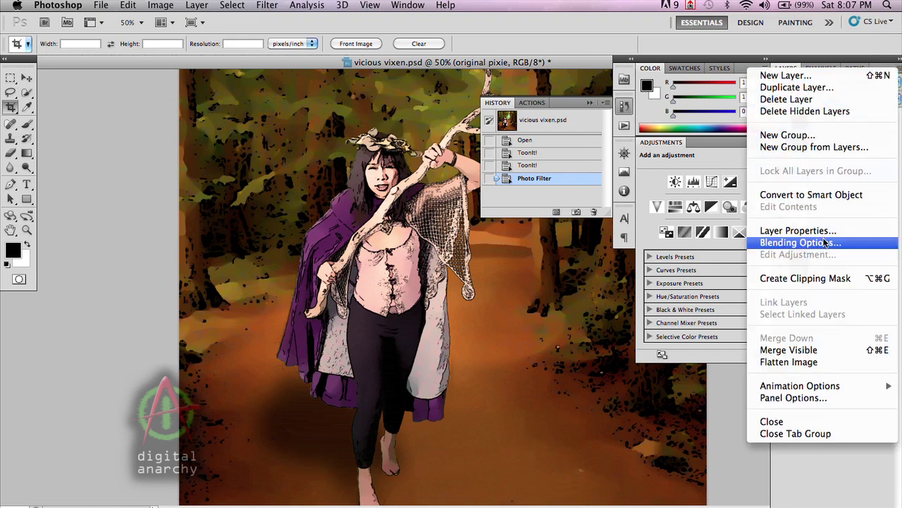
left_click(842, 89)
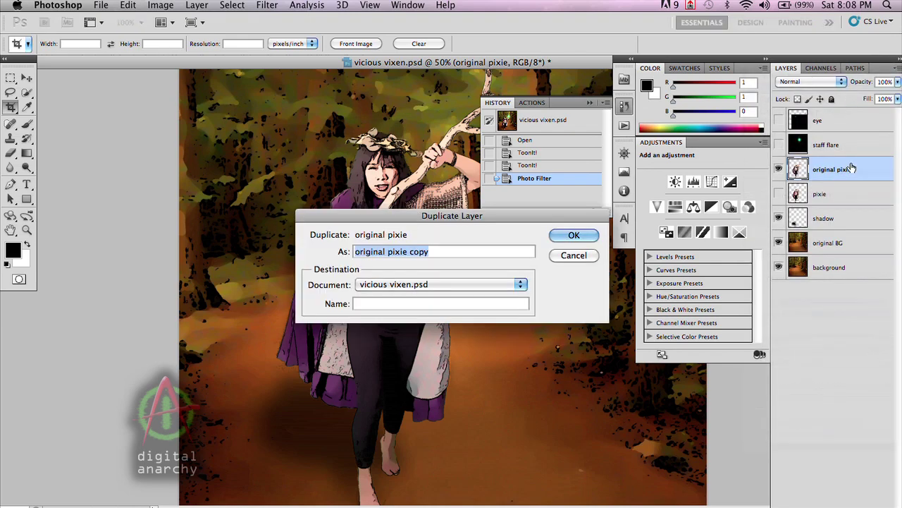
type("shadow")
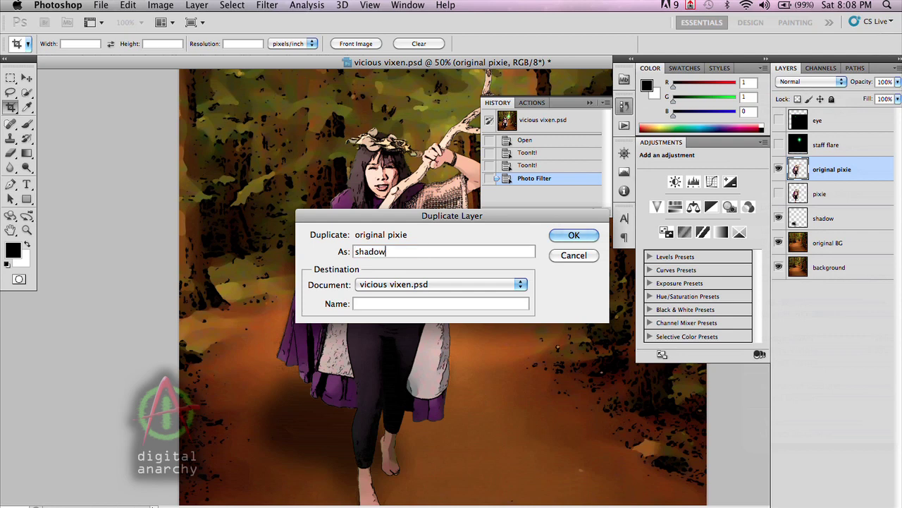
key("Return")
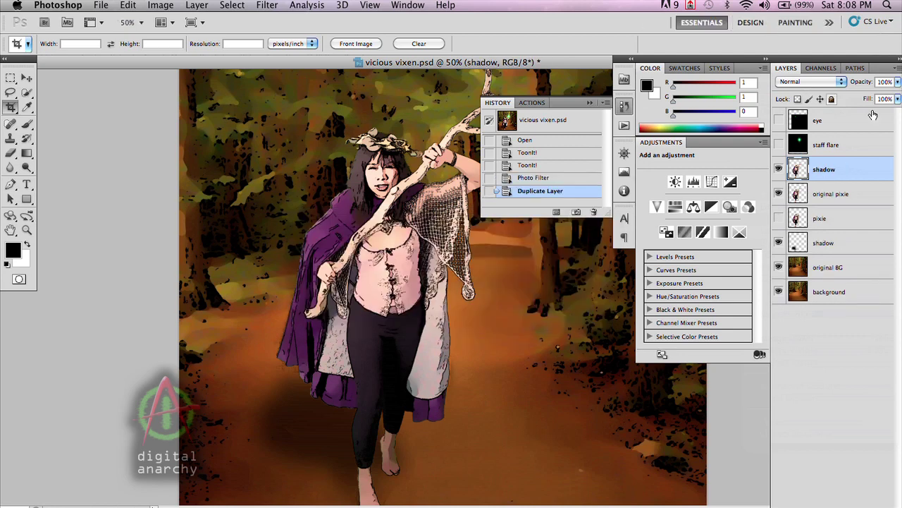
left_click_drag(846, 175, 845, 198)
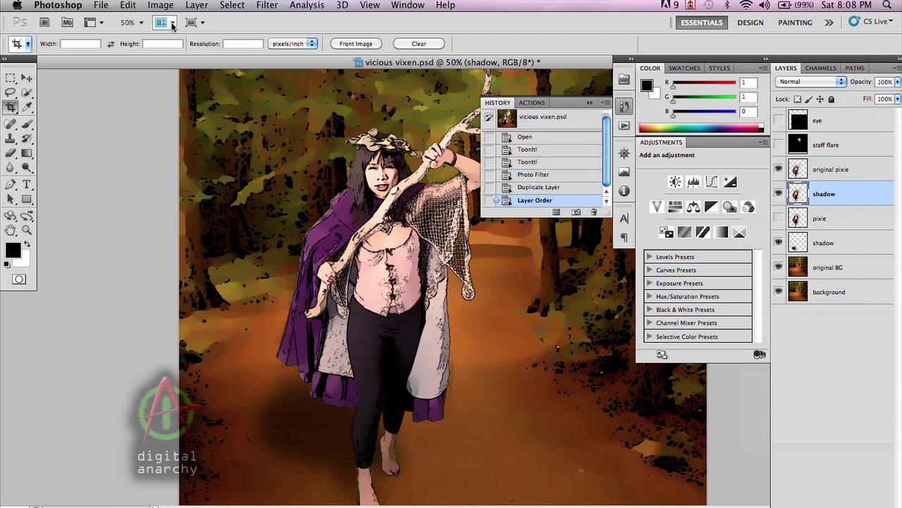
Step: Distort the upper shadow layer, pulling its top corners down and to the left so the copy slants back behind the pixie
left_click(156, 6)
mouse_move(139, 4)
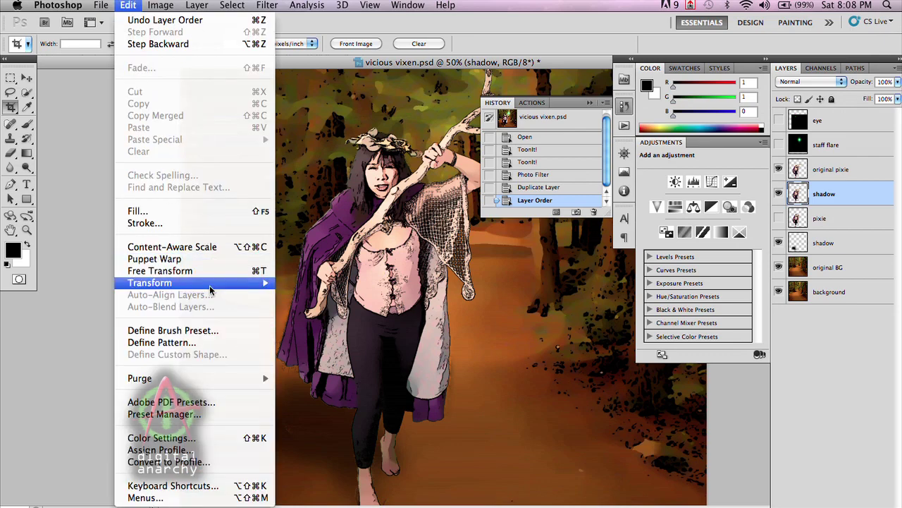
mouse_move(209, 283)
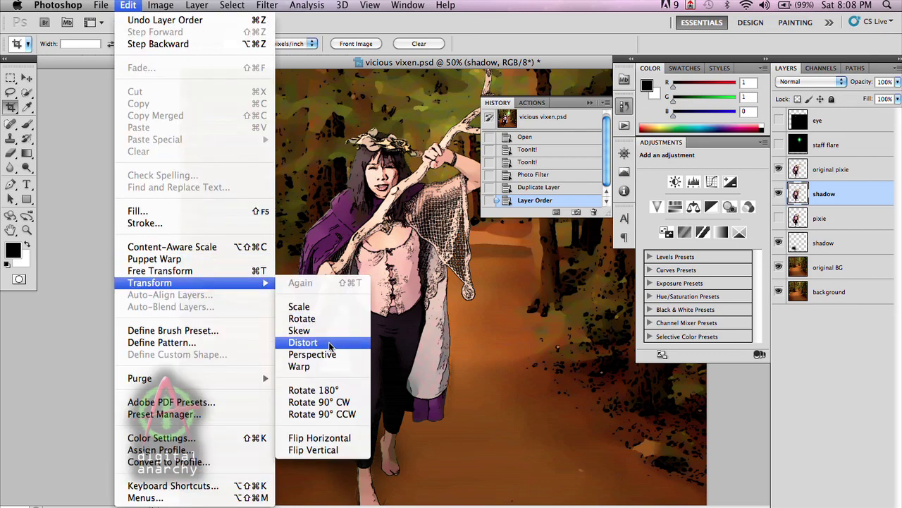
left_click(303, 343)
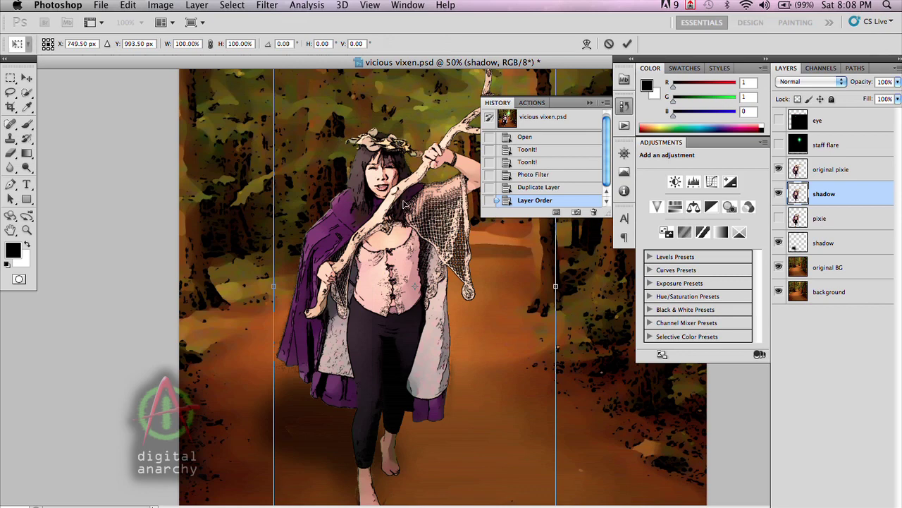
key("super+minus")
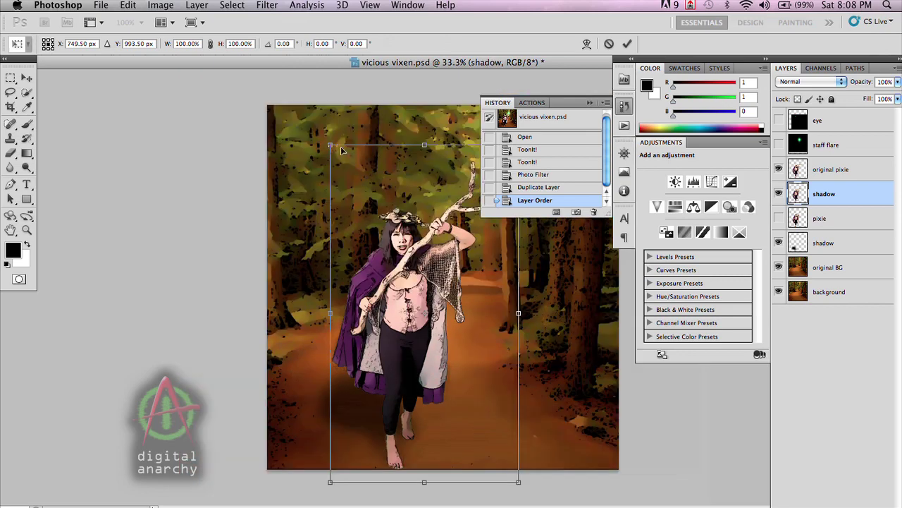
left_click_drag(332, 145, 261, 293)
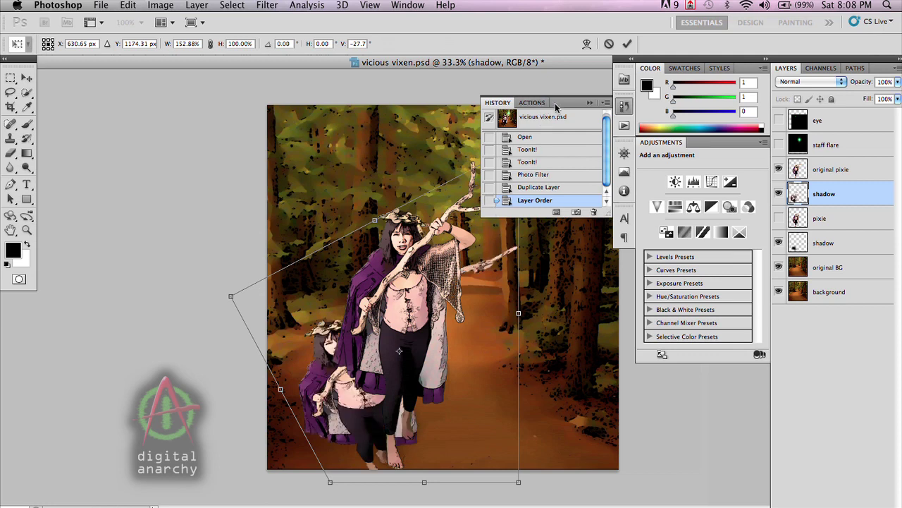
left_click(591, 103)
left_click_drag(519, 145, 378, 265)
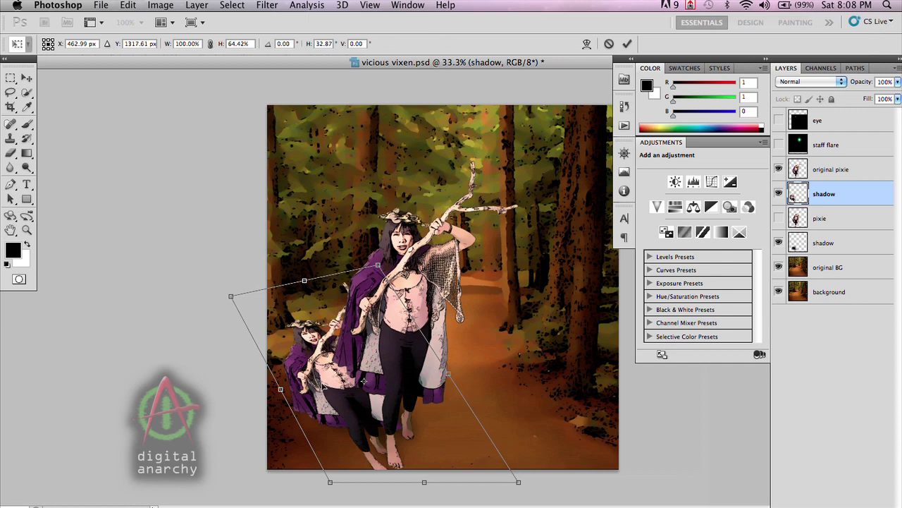
Step: Line up the distorted copy's feet with the pixie's feet, widen its slanted shape slightly, and apply the distortion
left_click_drag(330, 481, 352, 475)
left_click_drag(448, 374, 463, 365)
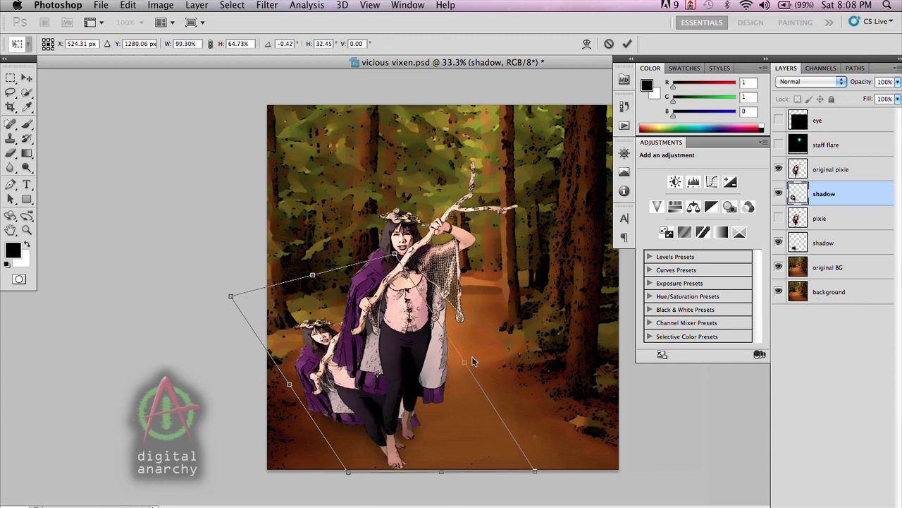
left_click_drag(466, 366, 473, 354)
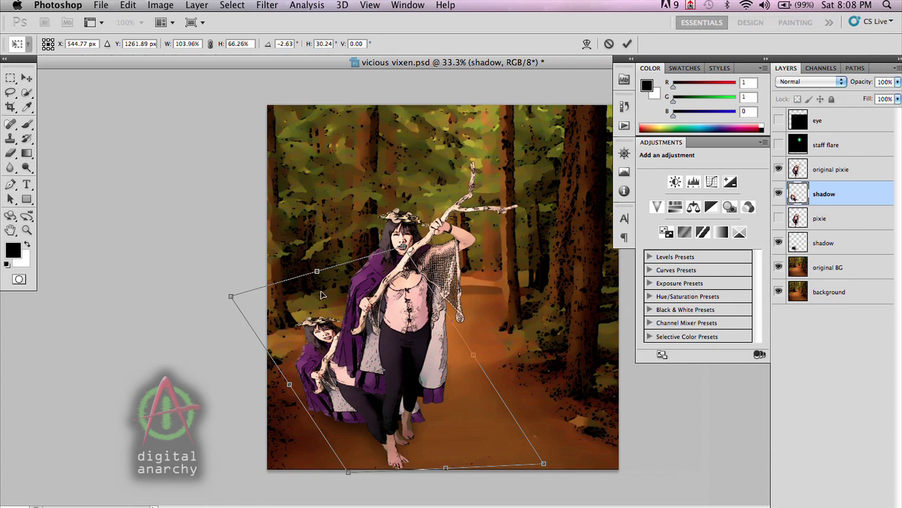
key("c")
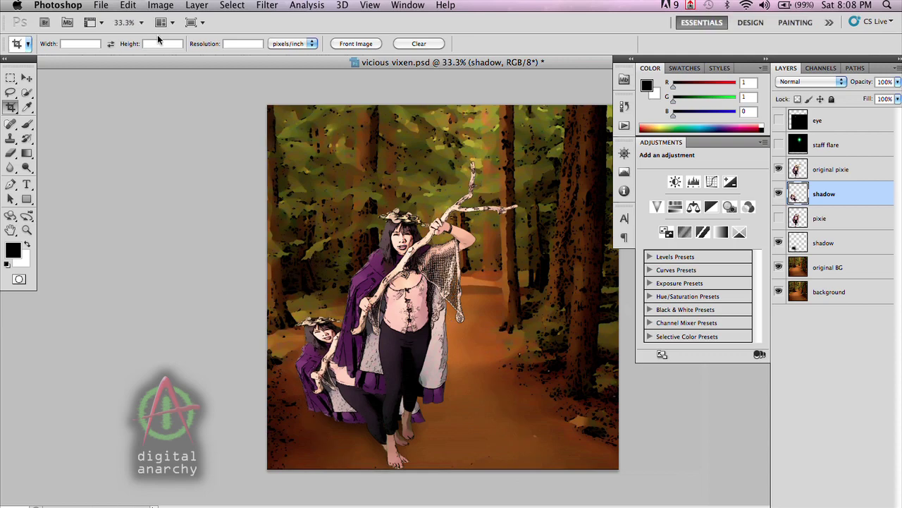
Step: Turn the distorted shadow copy solid black with a Hue/Saturation adjustment at Lightness -100
left_click(160, 6)
mouse_move(177, 41)
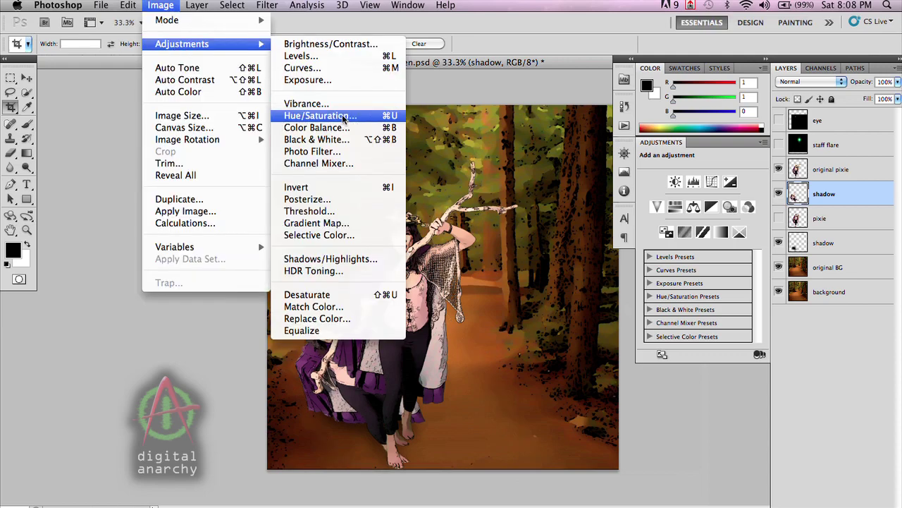
left_click(306, 115)
left_click_drag(635, 447, 571, 447)
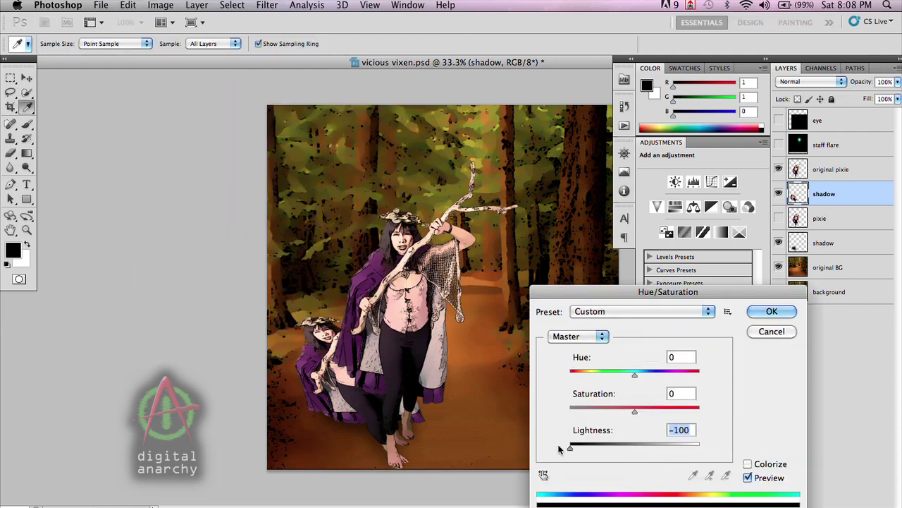
left_click(772, 311)
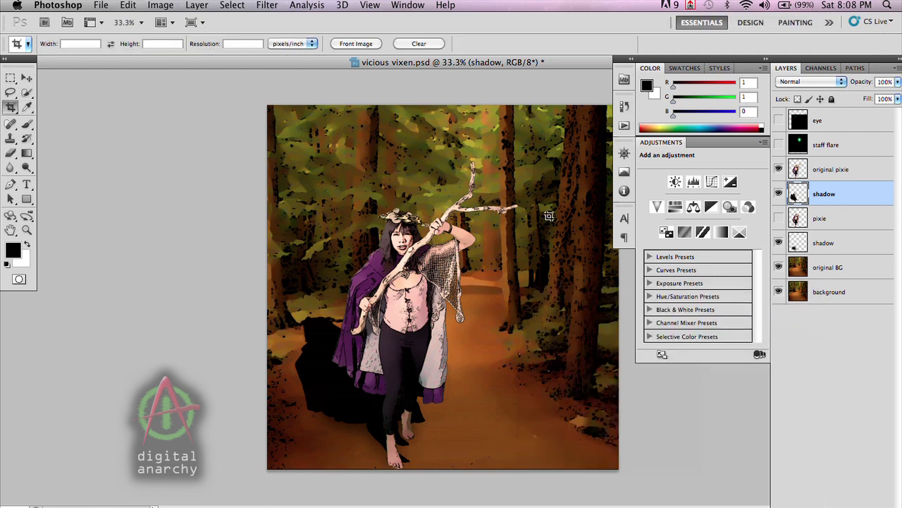
Step: Soften the black shadow shape with a Gaussian Blur at a radius of about 78.3 pixels
left_click(275, 5)
mouse_move(338, 139)
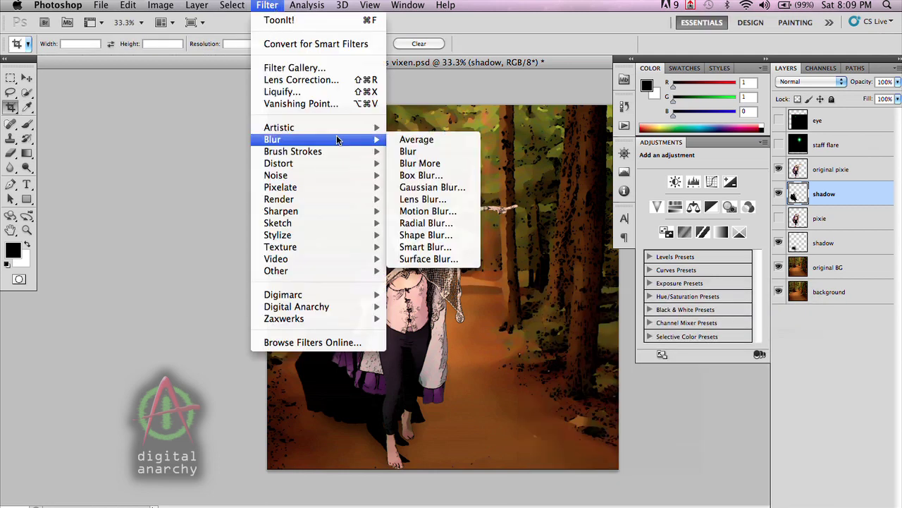
left_click(460, 188)
left_click_drag(485, 397, 568, 400)
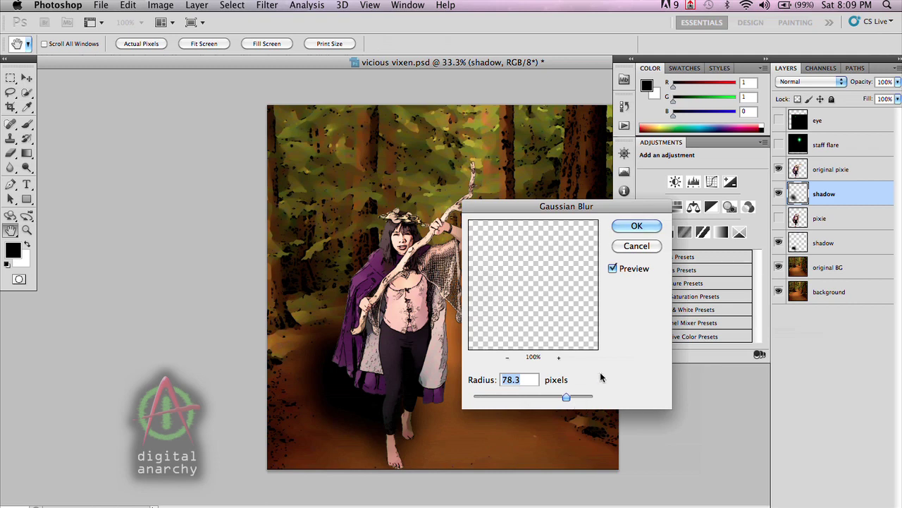
left_click(636, 228)
key("c")
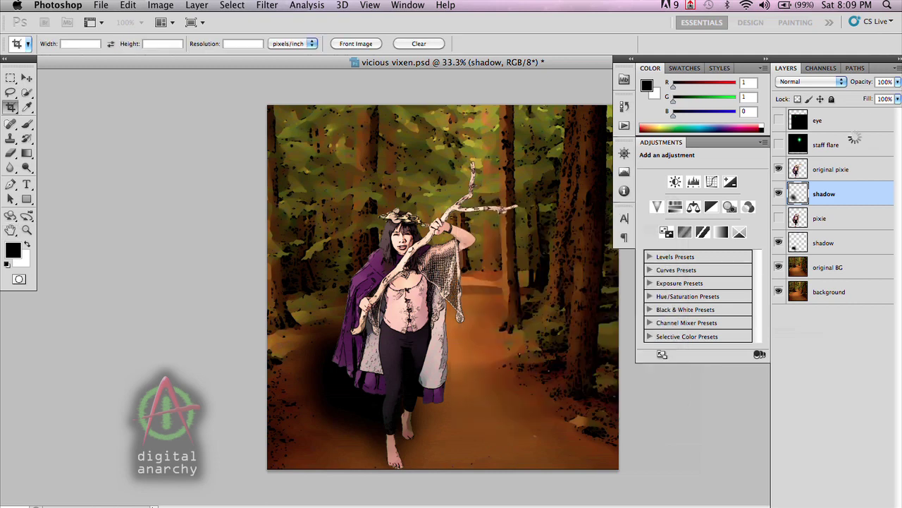
Step: Lower the blurred shadow layer's opacity to 41% and hide the older shadow layer beneath the pixie layer
left_click_drag(898, 85, 877, 97)
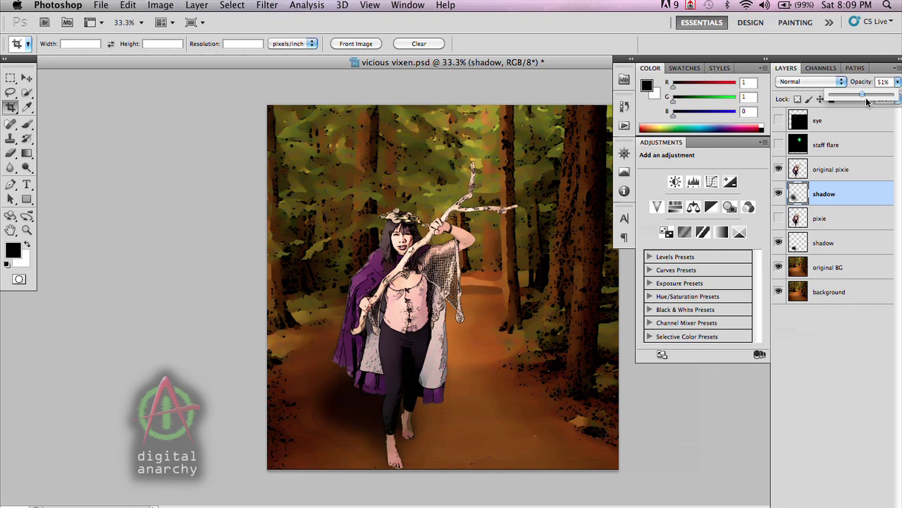
left_click_drag(866, 93, 856, 94)
left_click(779, 243)
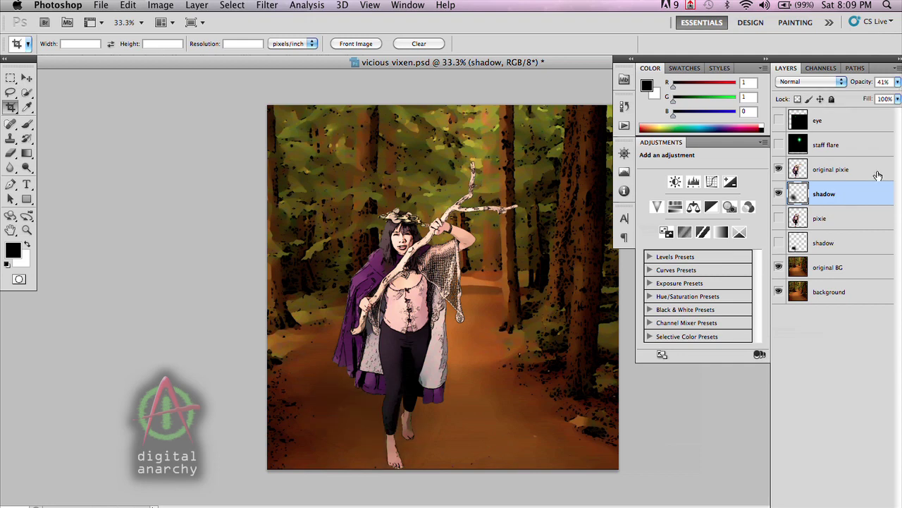
Step: Try the new shadow layer at 76% opacity, settle on 62%, and deselect all layers
left_click(898, 82)
left_click_drag(857, 97, 878, 96)
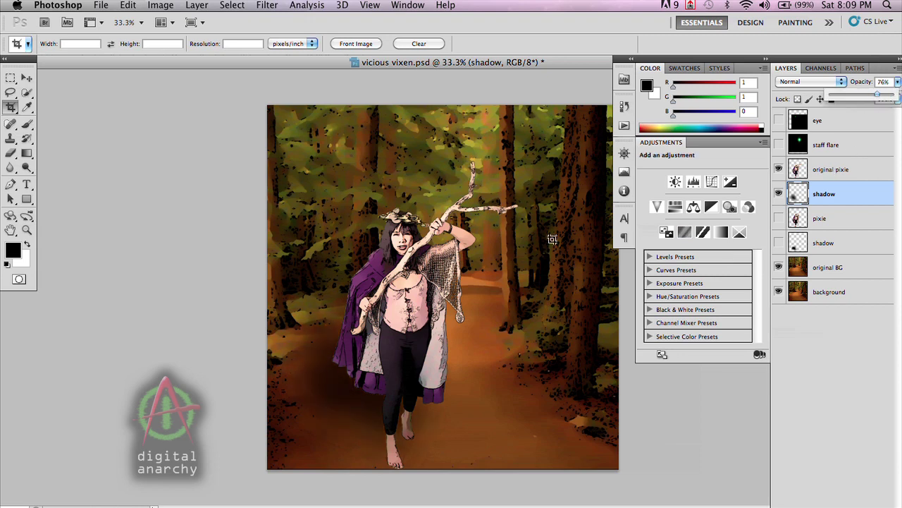
left_click_drag(379, 345, 373, 359)
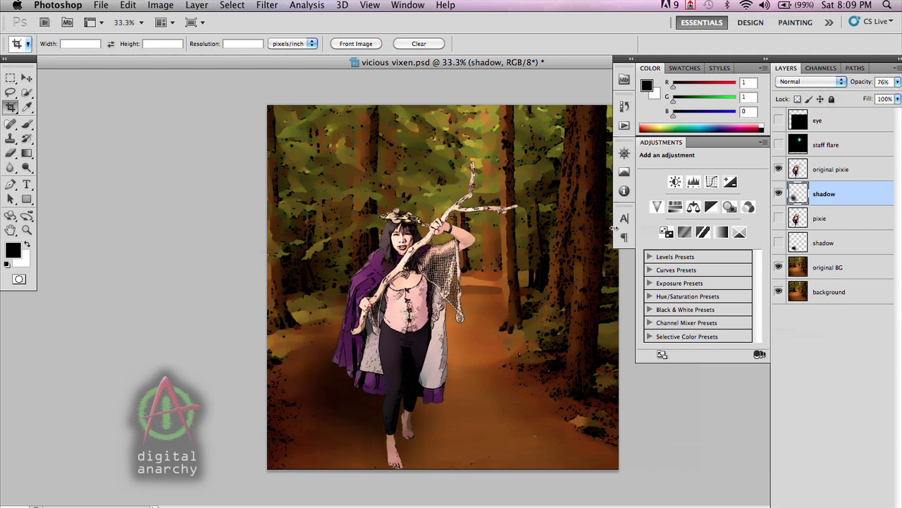
left_click(897, 82)
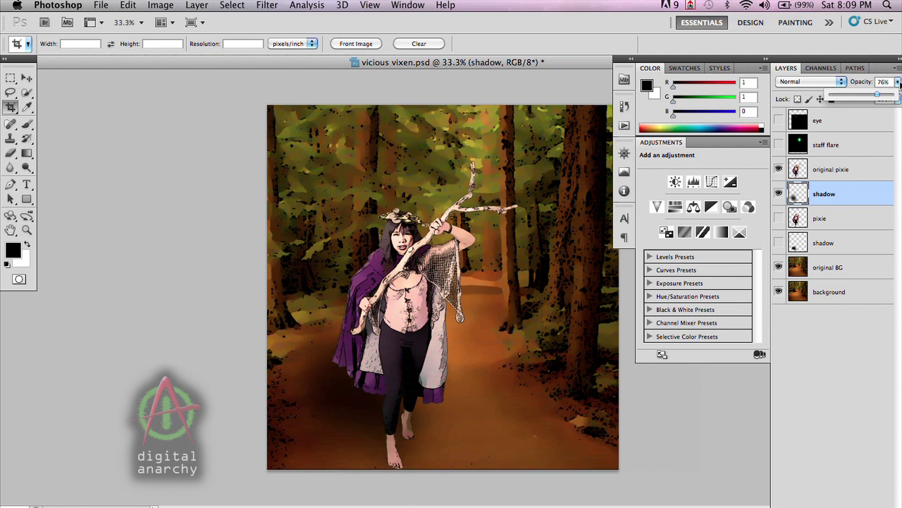
left_click_drag(880, 94, 864, 201)
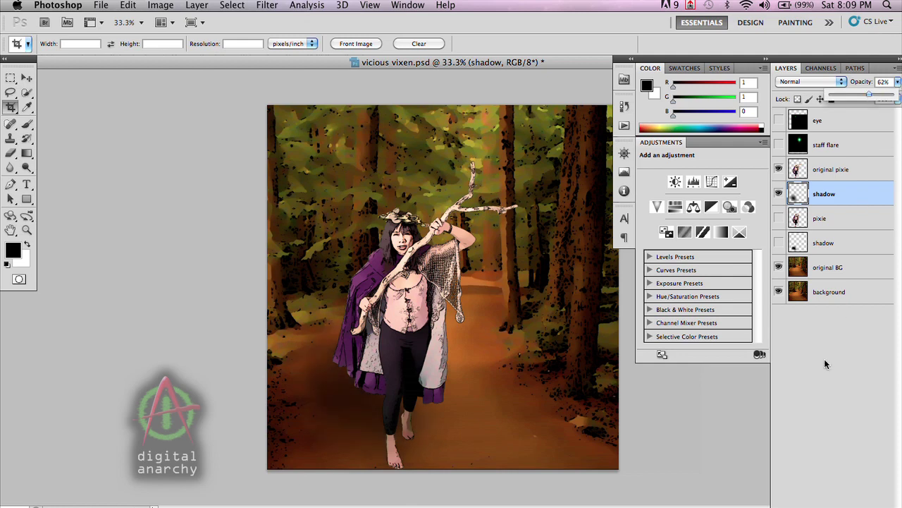
left_click(821, 333)
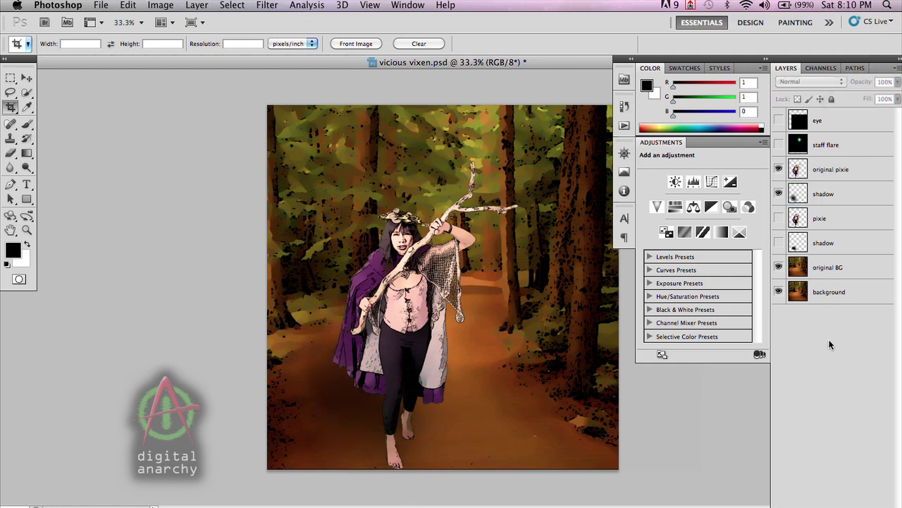